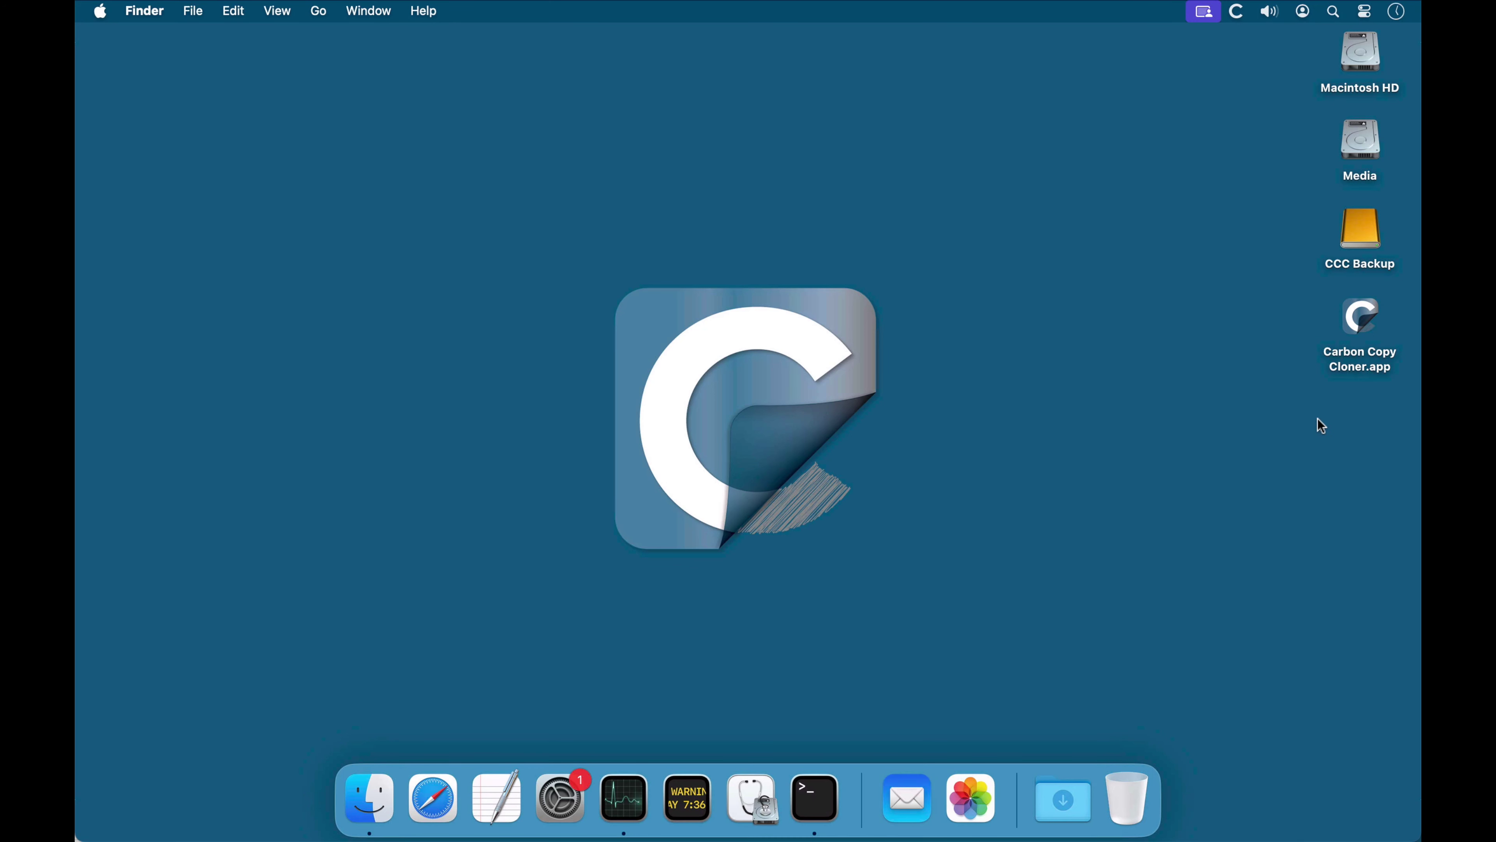
Open Carbon Copy Cloner and set Macintosh HD as the backup task's source and CCC Backup as its destination.
double_click(1352, 325)
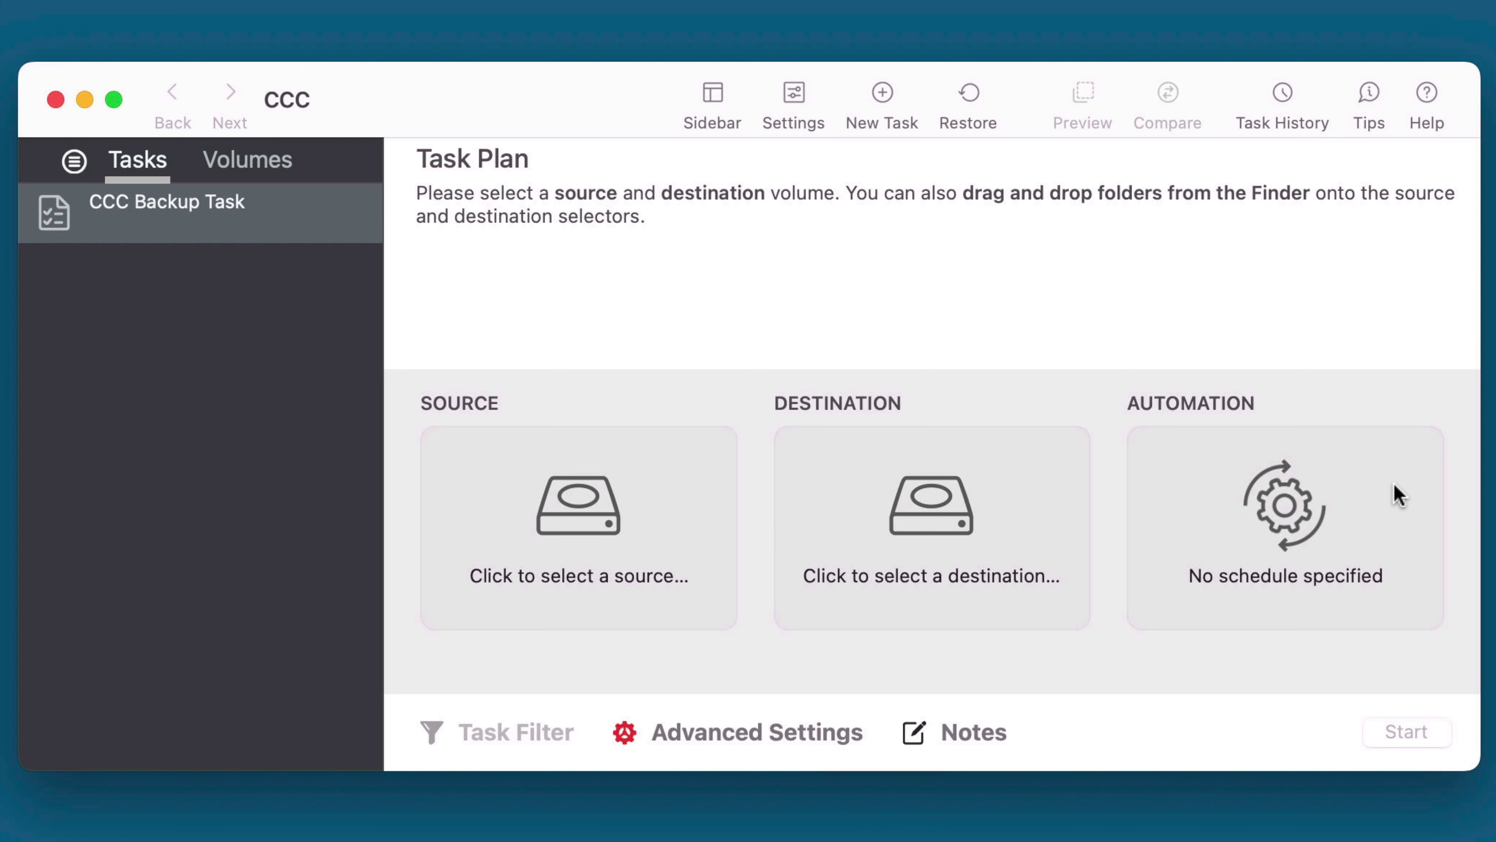
click(580, 504)
click(312, 642)
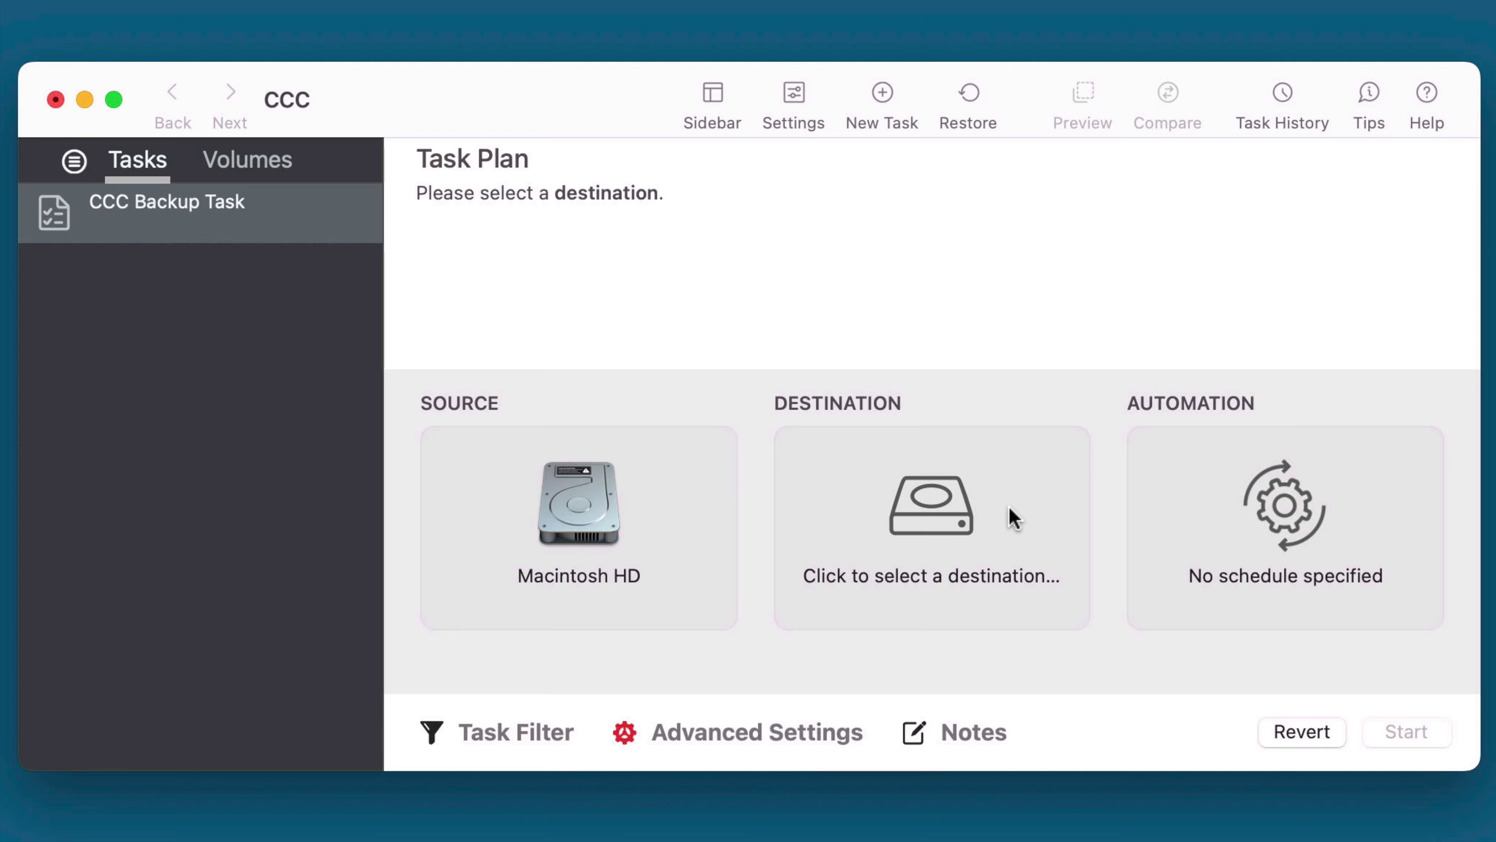
click(928, 536)
click(706, 651)
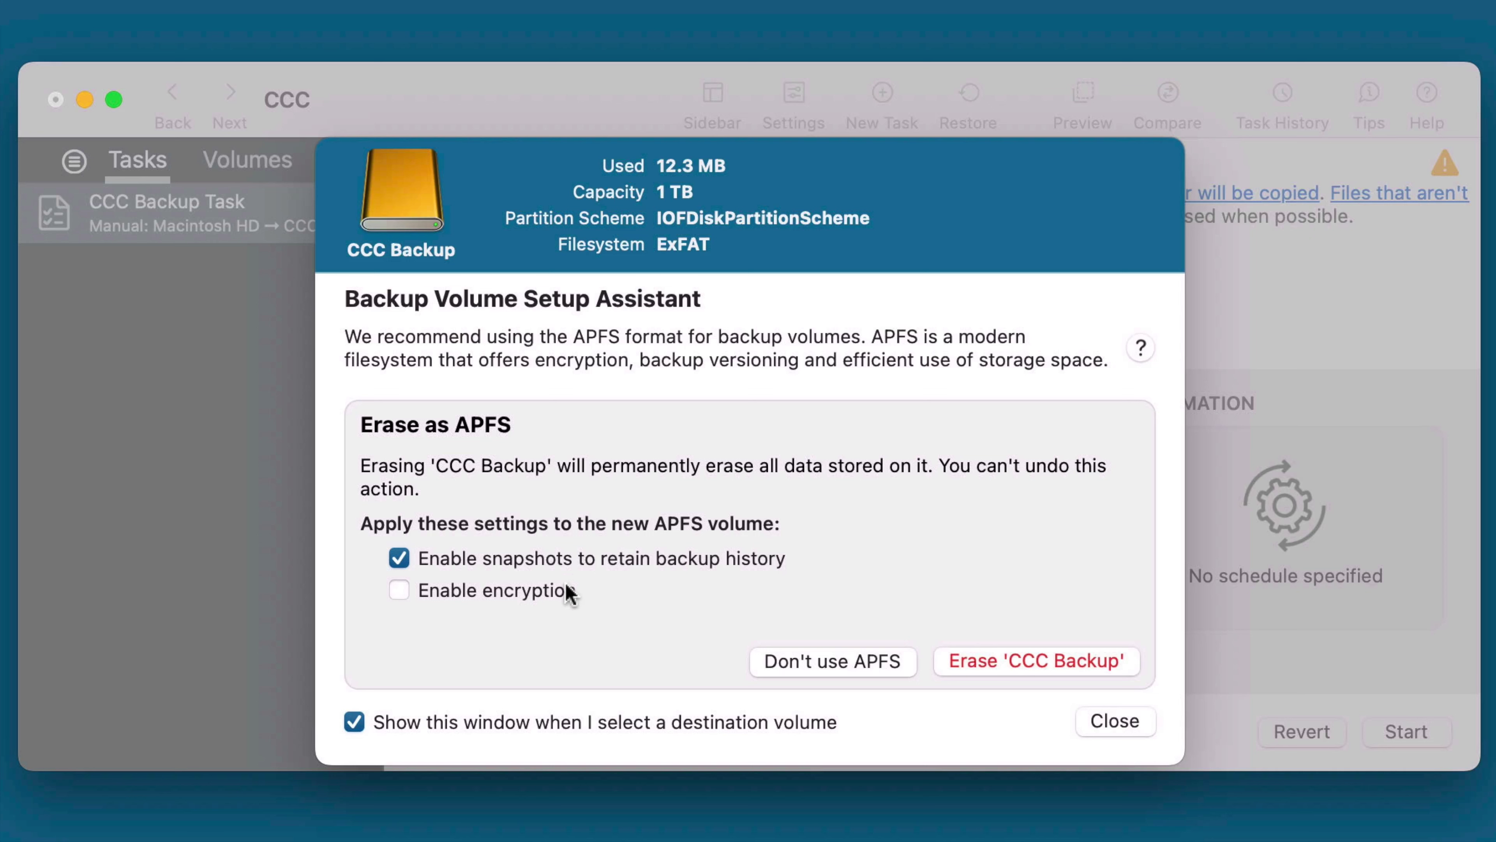
Erase CCC Backup as an APFS volume with snapshots and encryption enabled, entering the encryption password and saving it for automated backups.
click(523, 592)
click(680, 589)
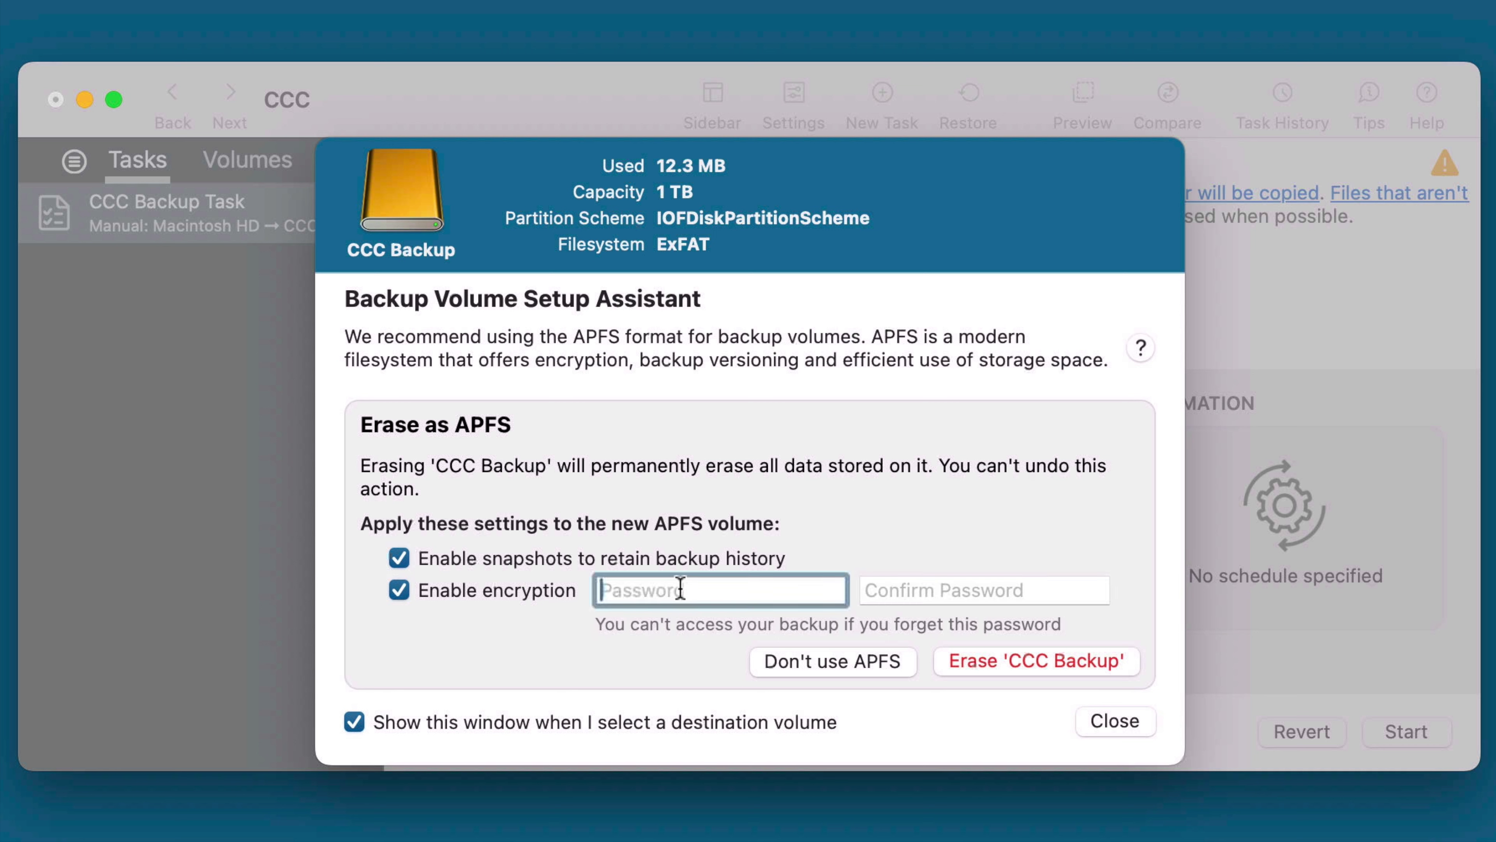
text(•••••)
key(Tab)
text(•••••)
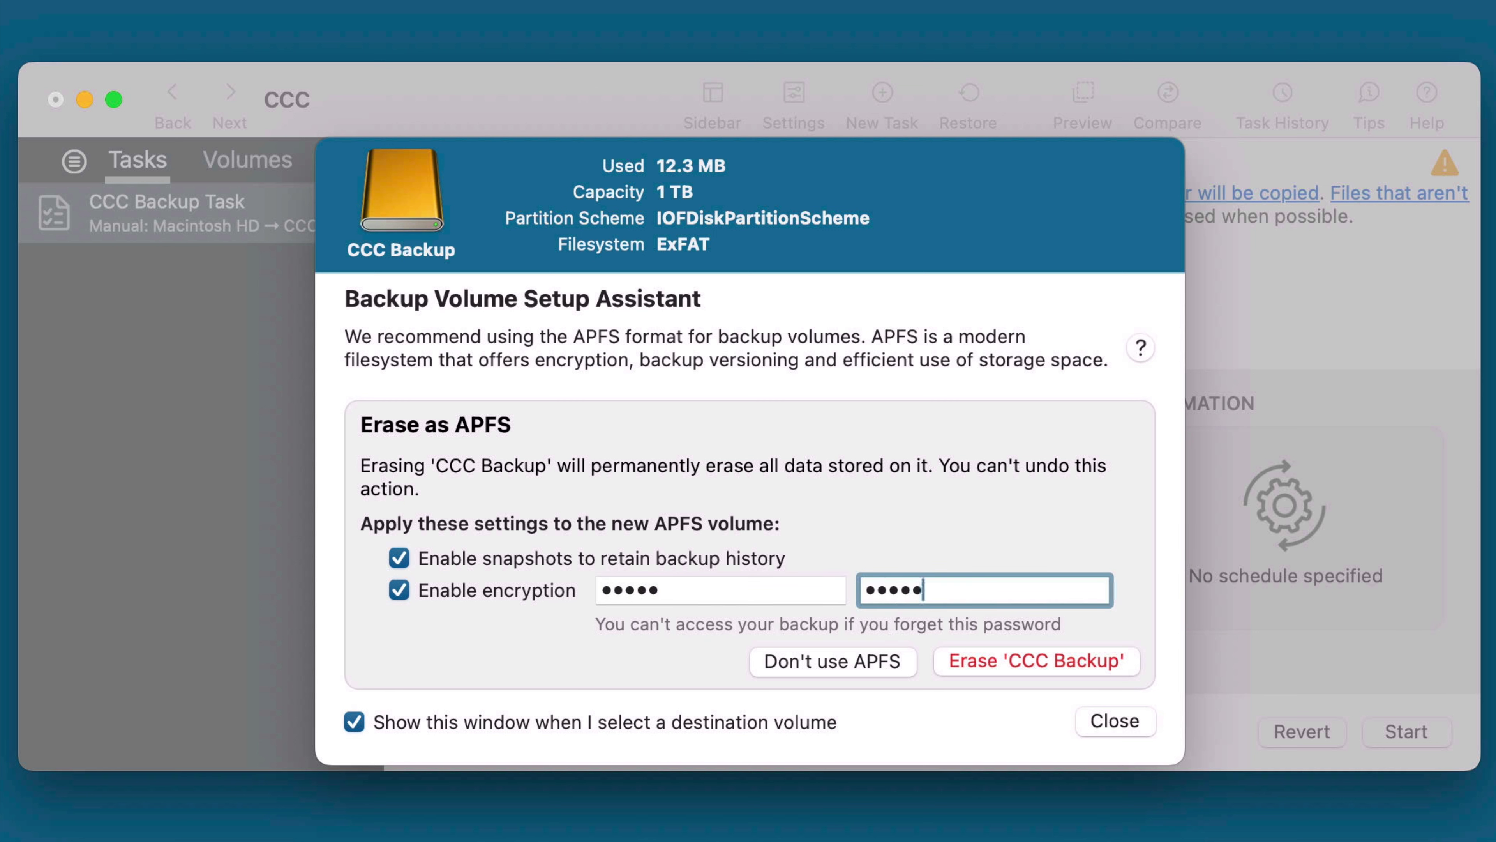
click(973, 658)
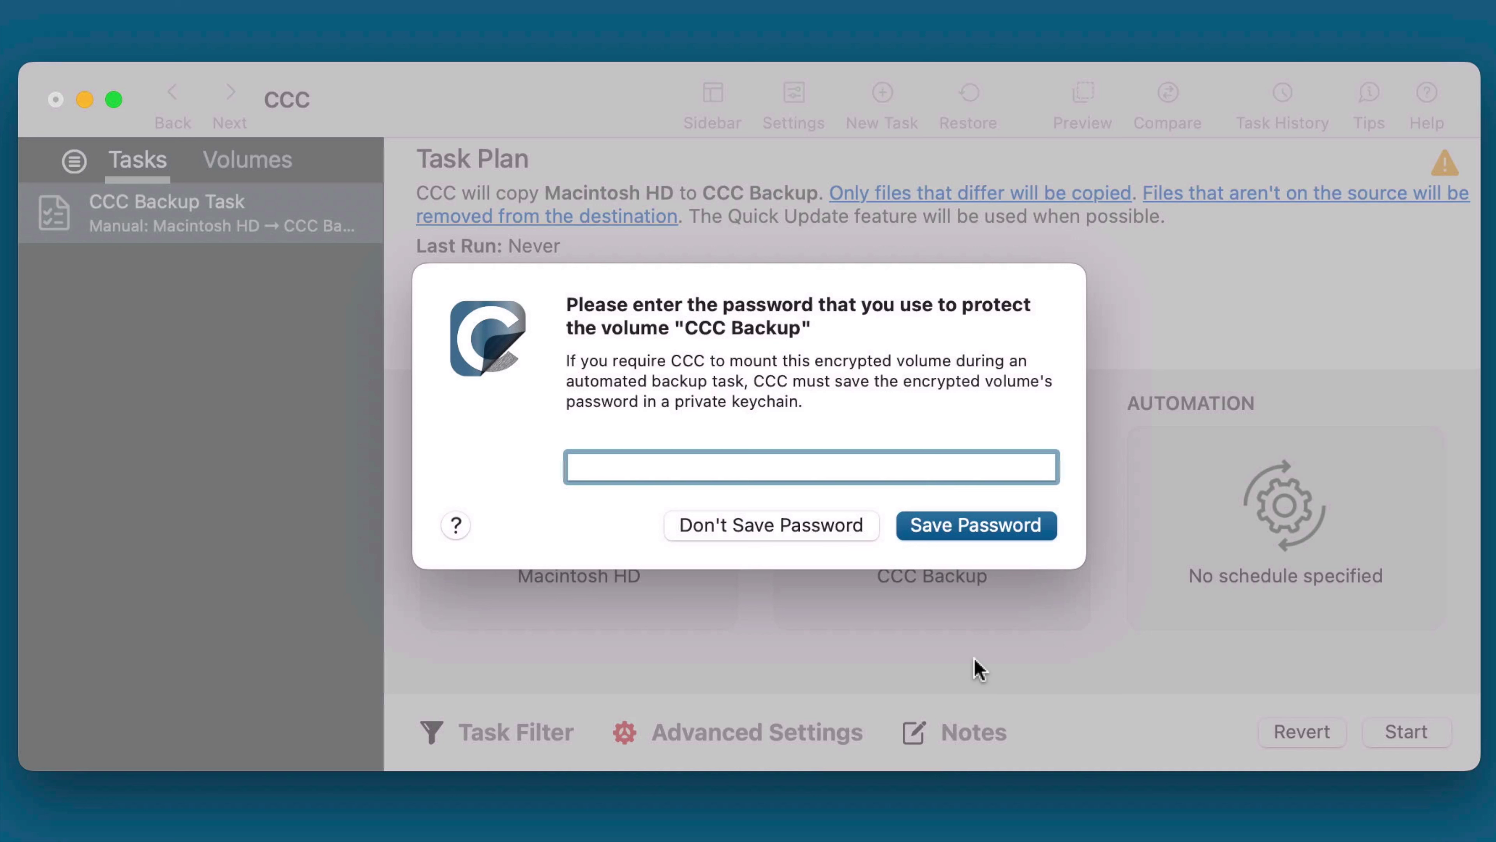
text(•••••)
click(1021, 527)
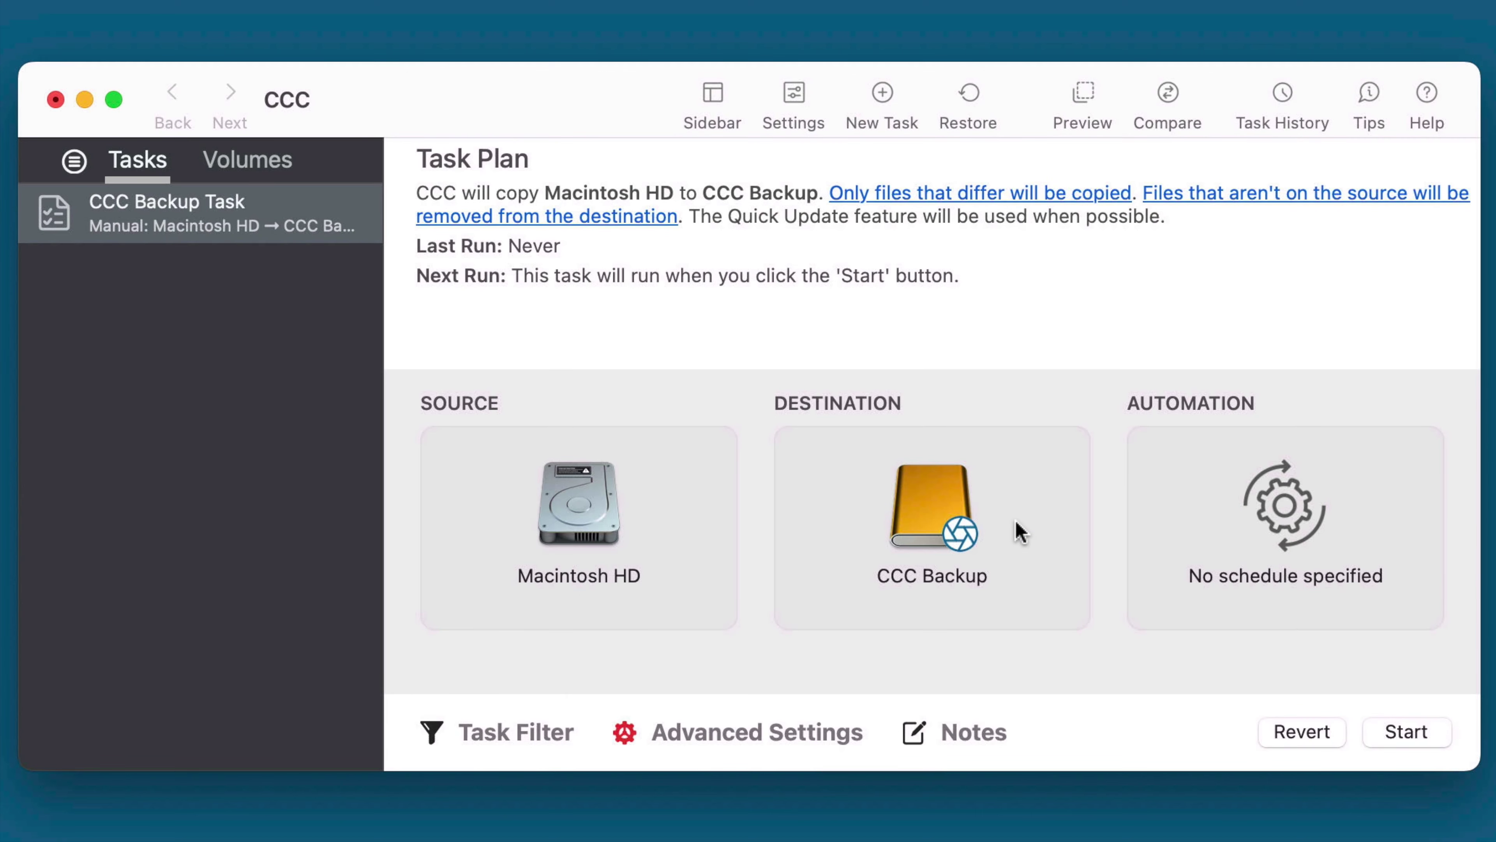
Schedule the backup task to run hourly, repeating every 1 hour from 5:00 PM, and save the task.
click(1304, 516)
click(713, 480)
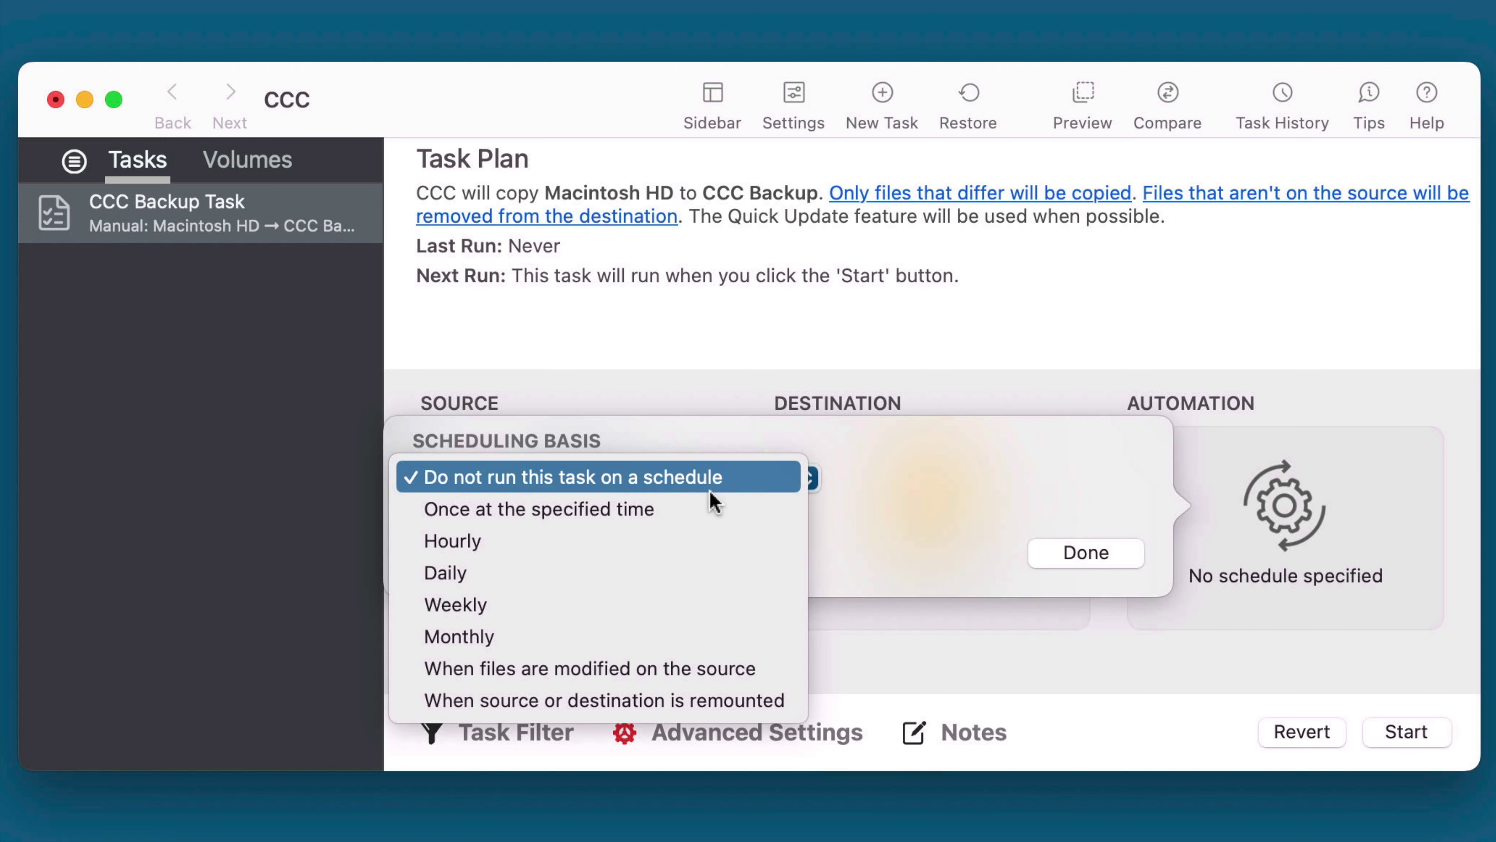
click(678, 540)
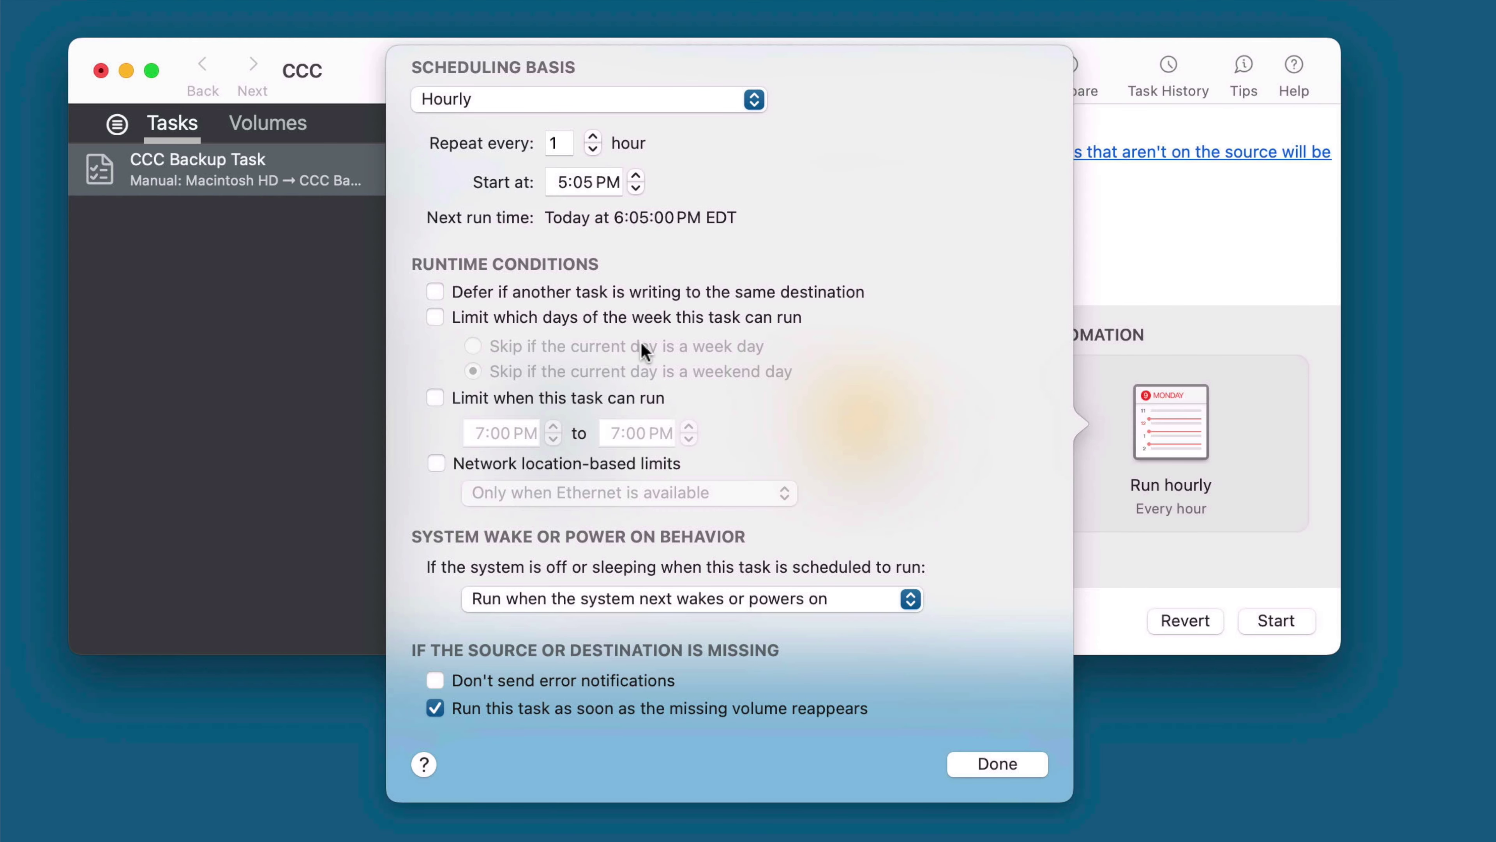
click(580, 183)
text(00)
click(973, 765)
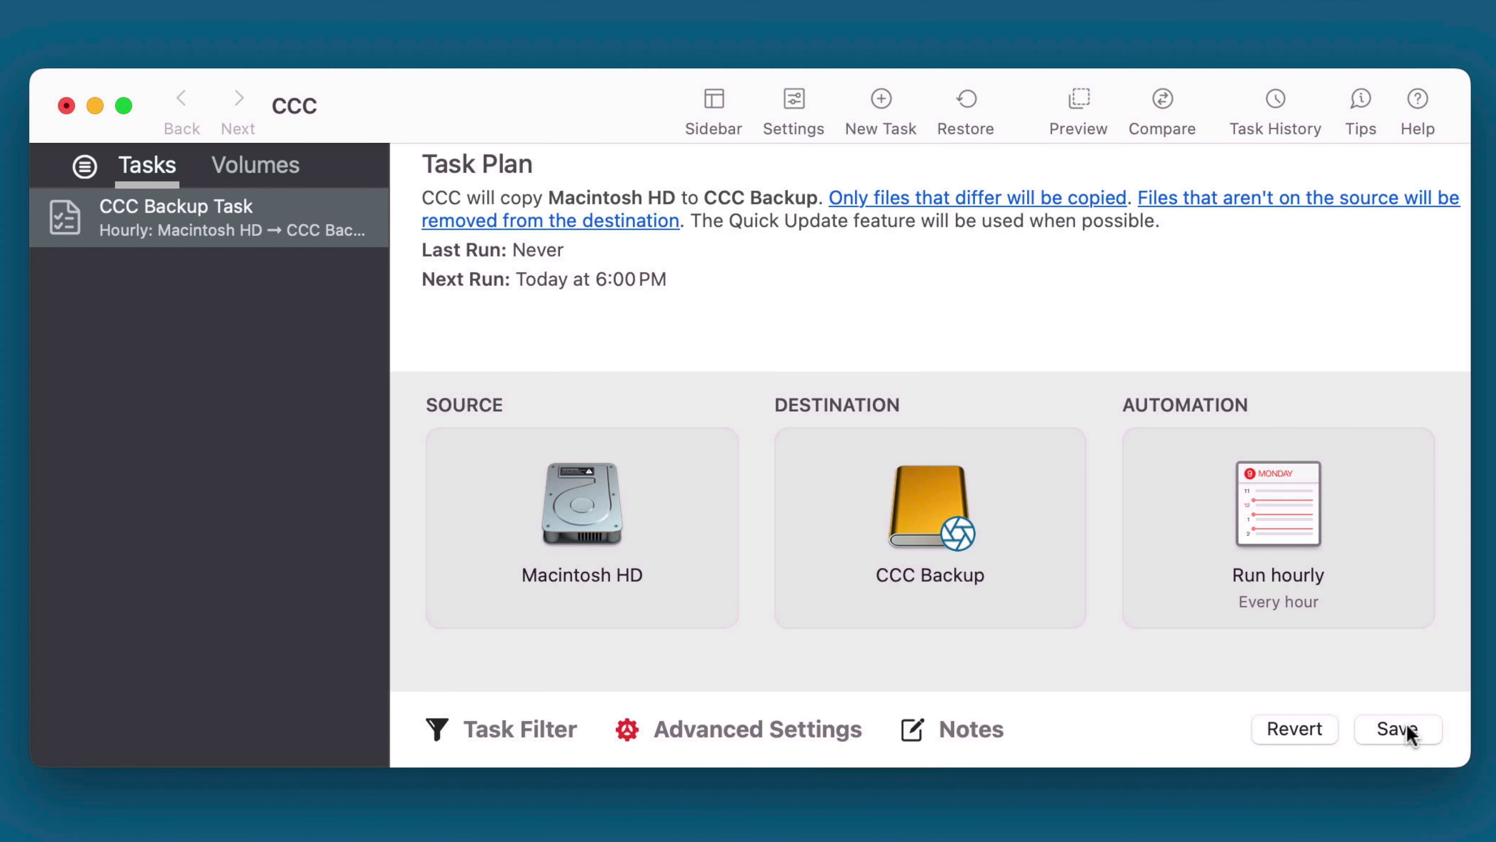
click(1408, 728)
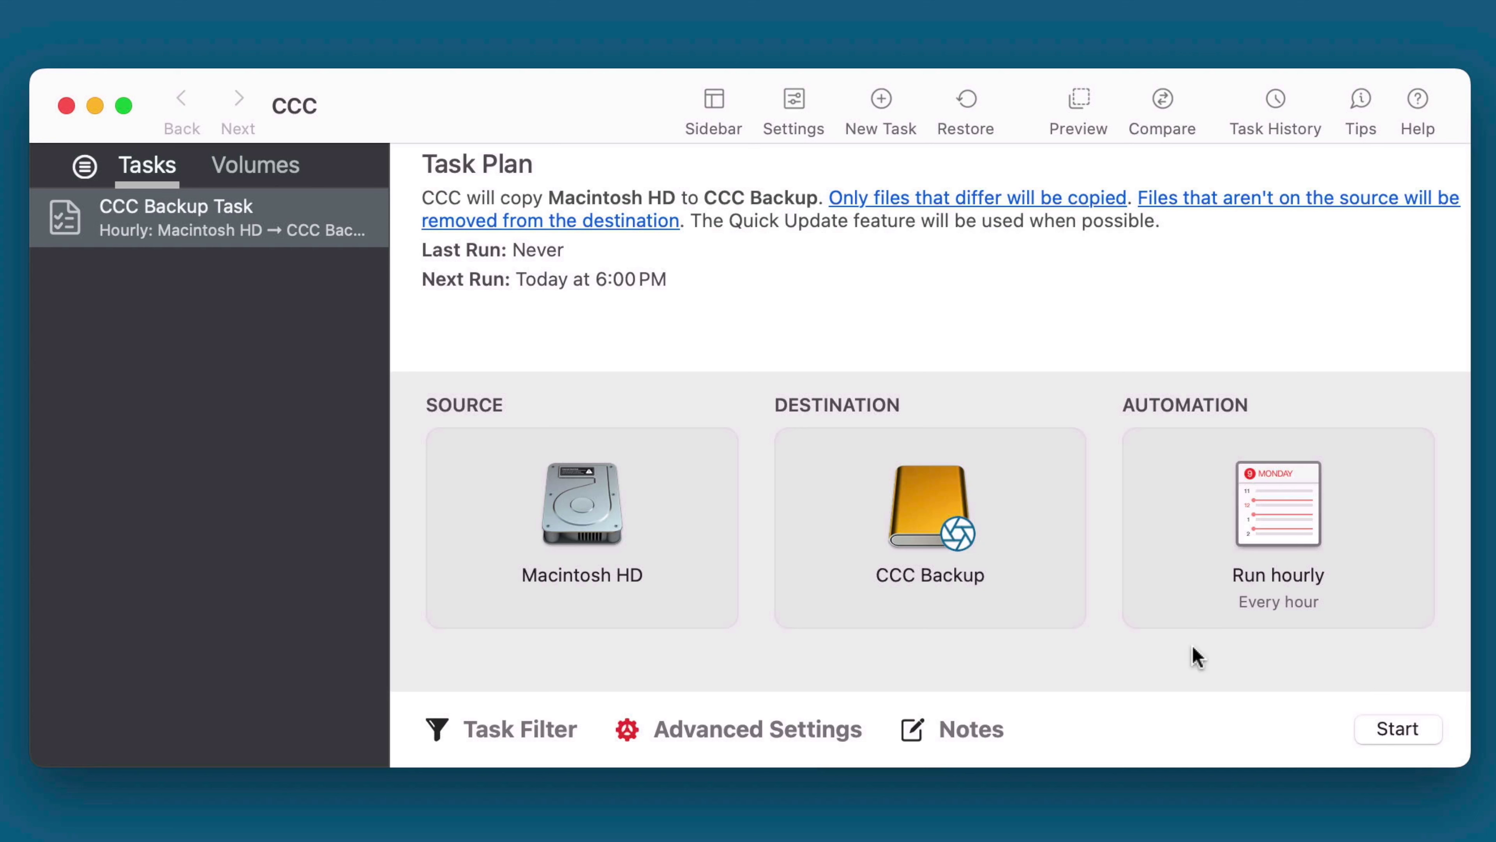
Start the backup task and look at the colour options for the Evaluated line of the progress graph.
click(1405, 737)
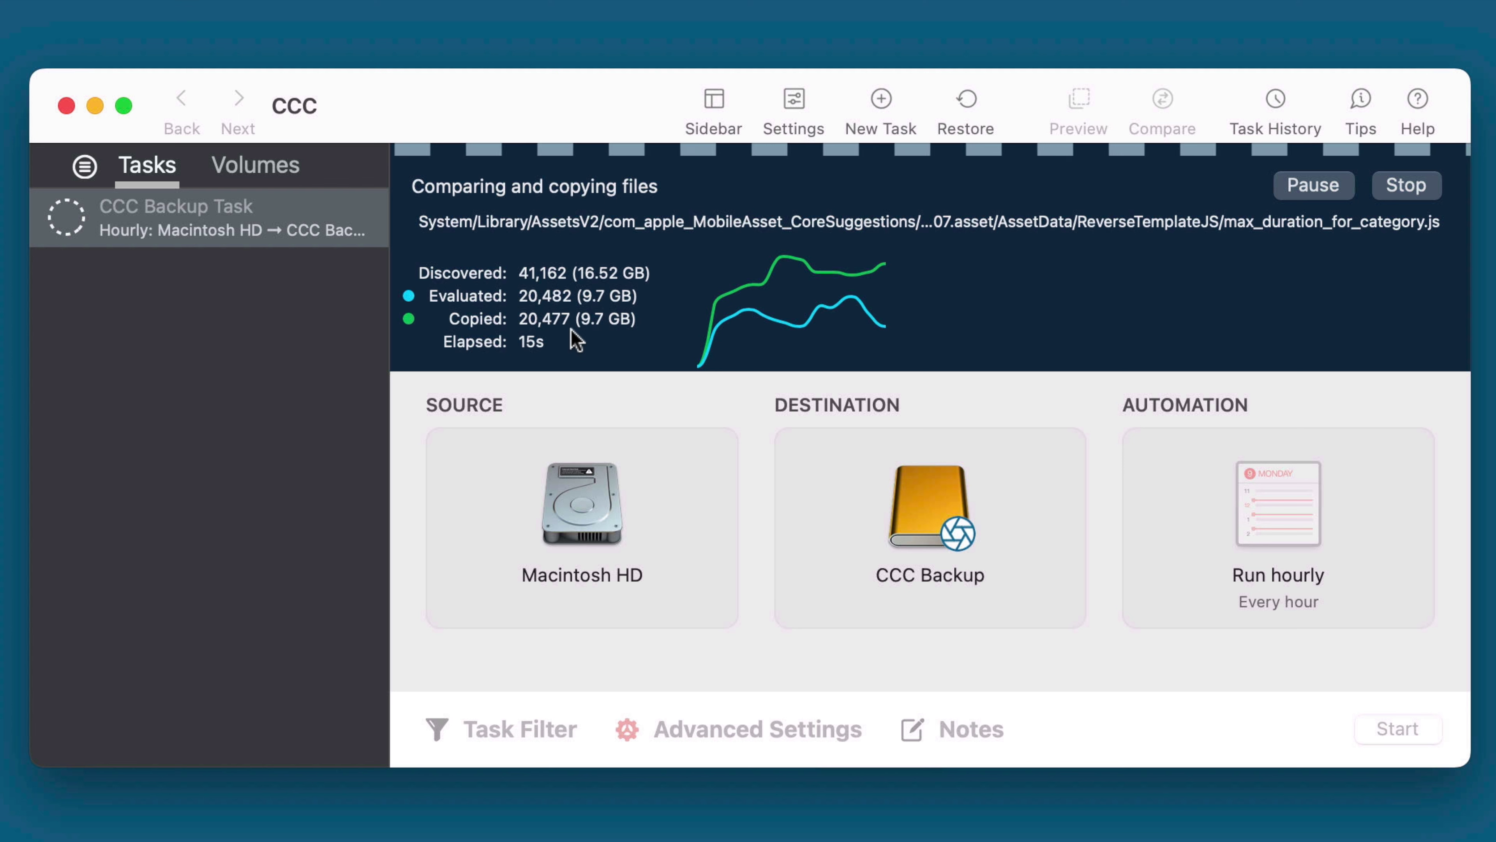
mouse_move(805, 321)
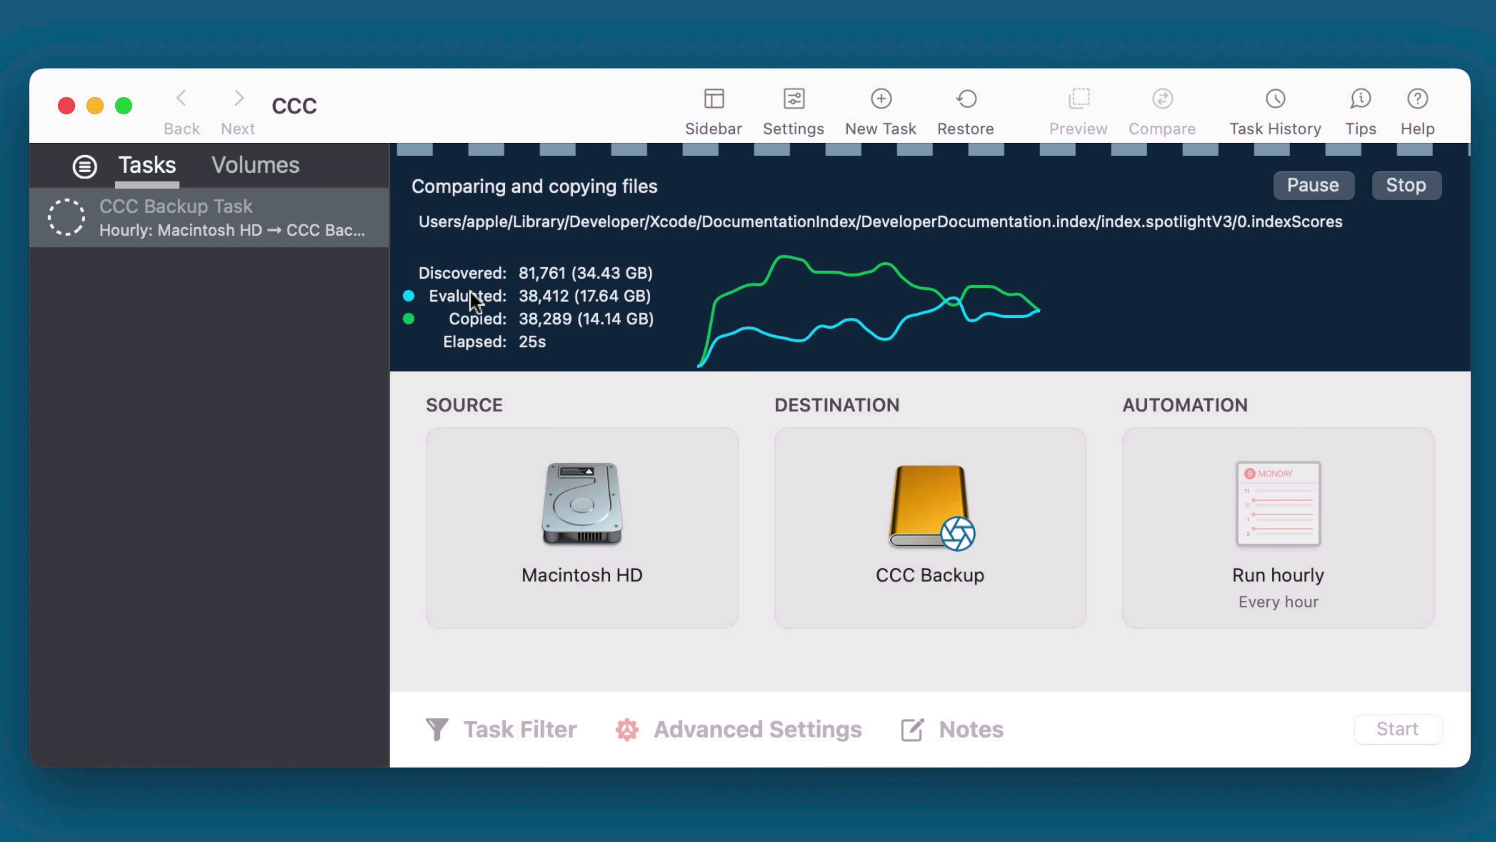
click(408, 295)
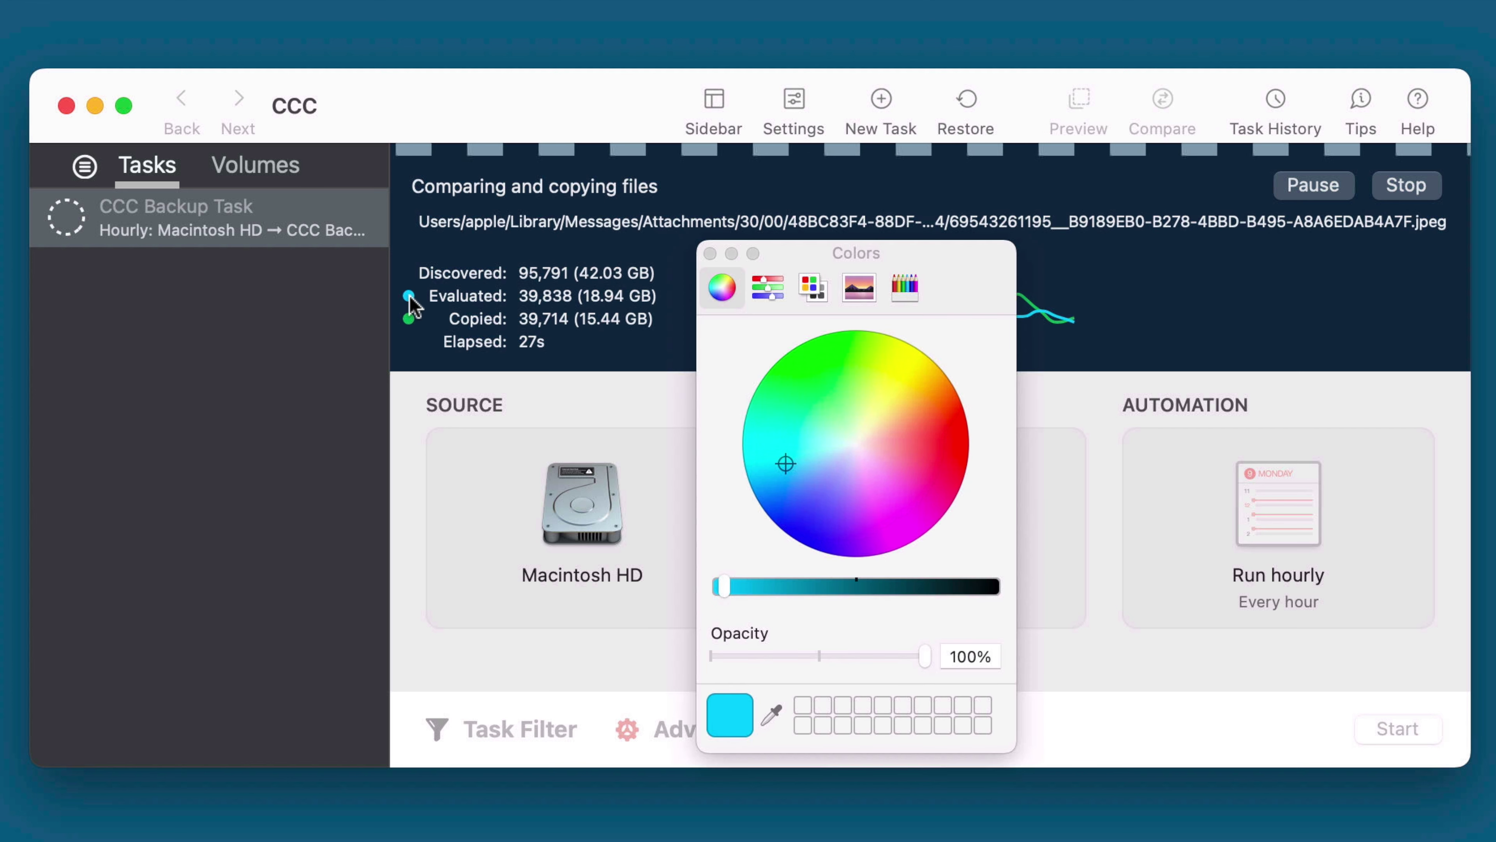
click(710, 254)
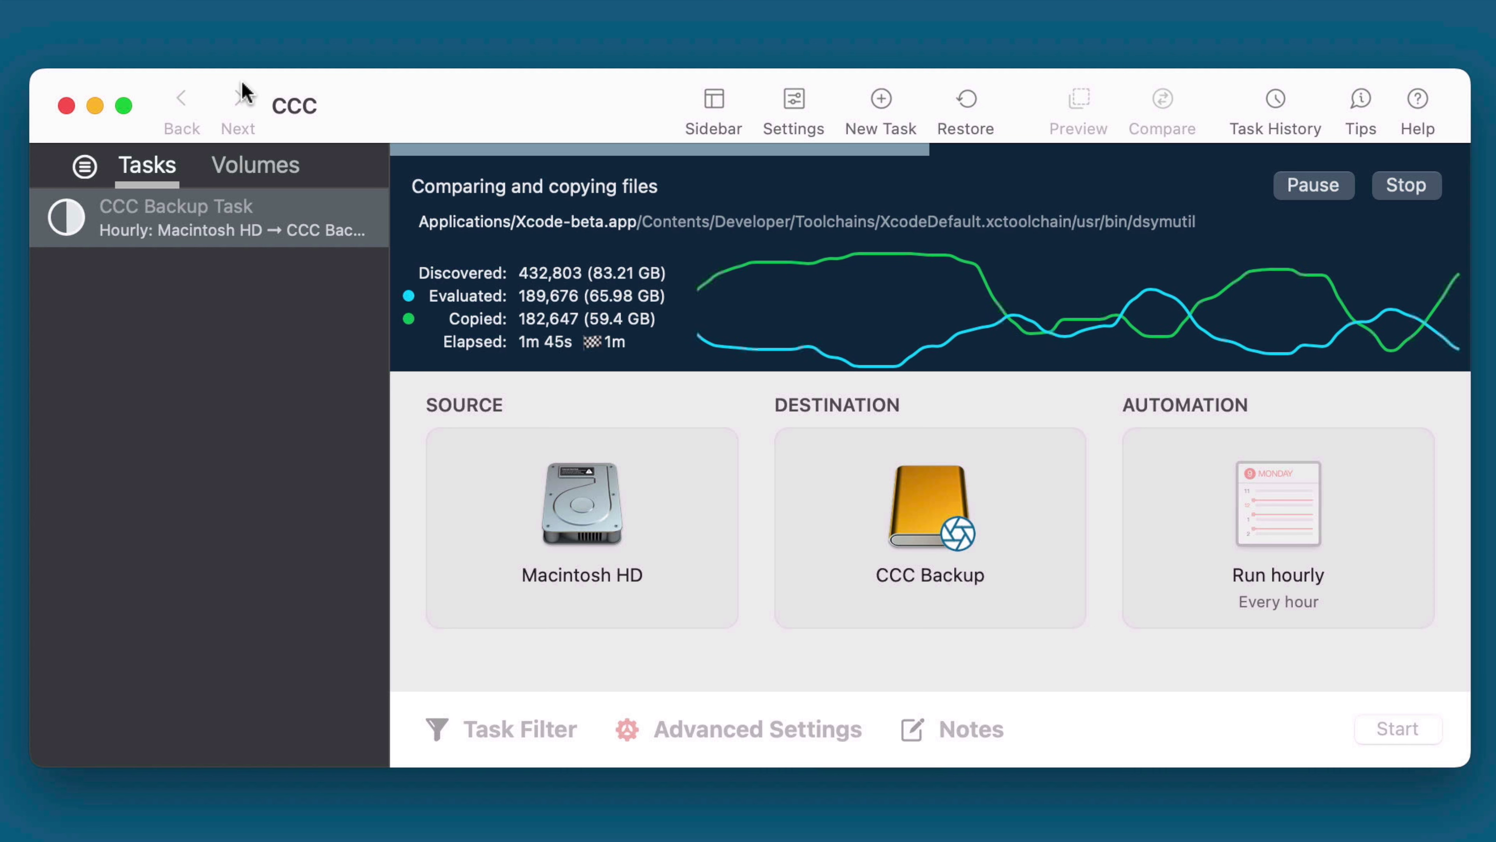
Close the main window and enable showing the mini progress window for running tasks in the CCC menu bar utility.
click(66, 106)
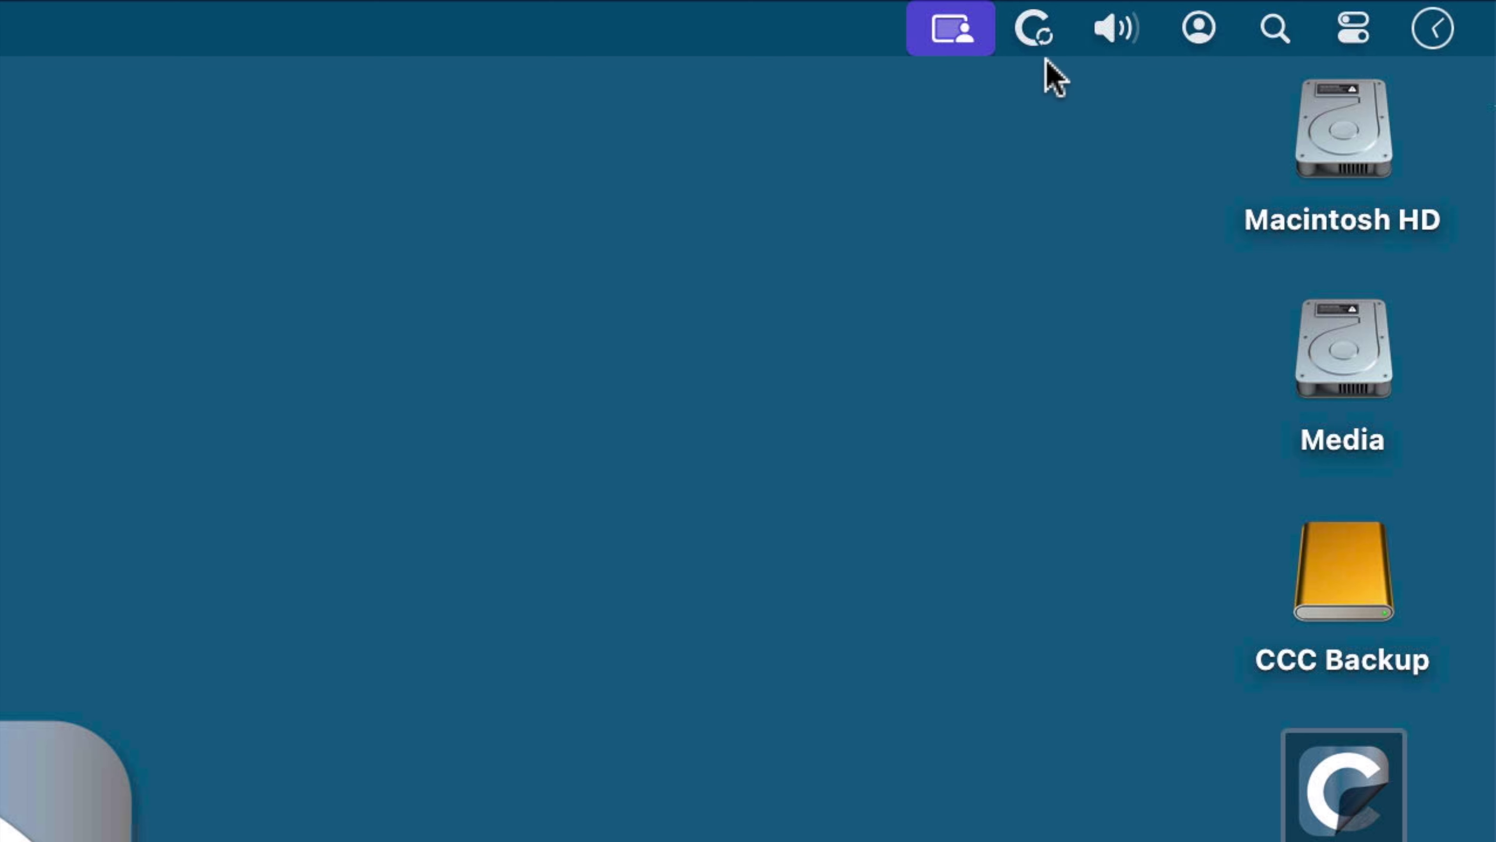
click(1034, 30)
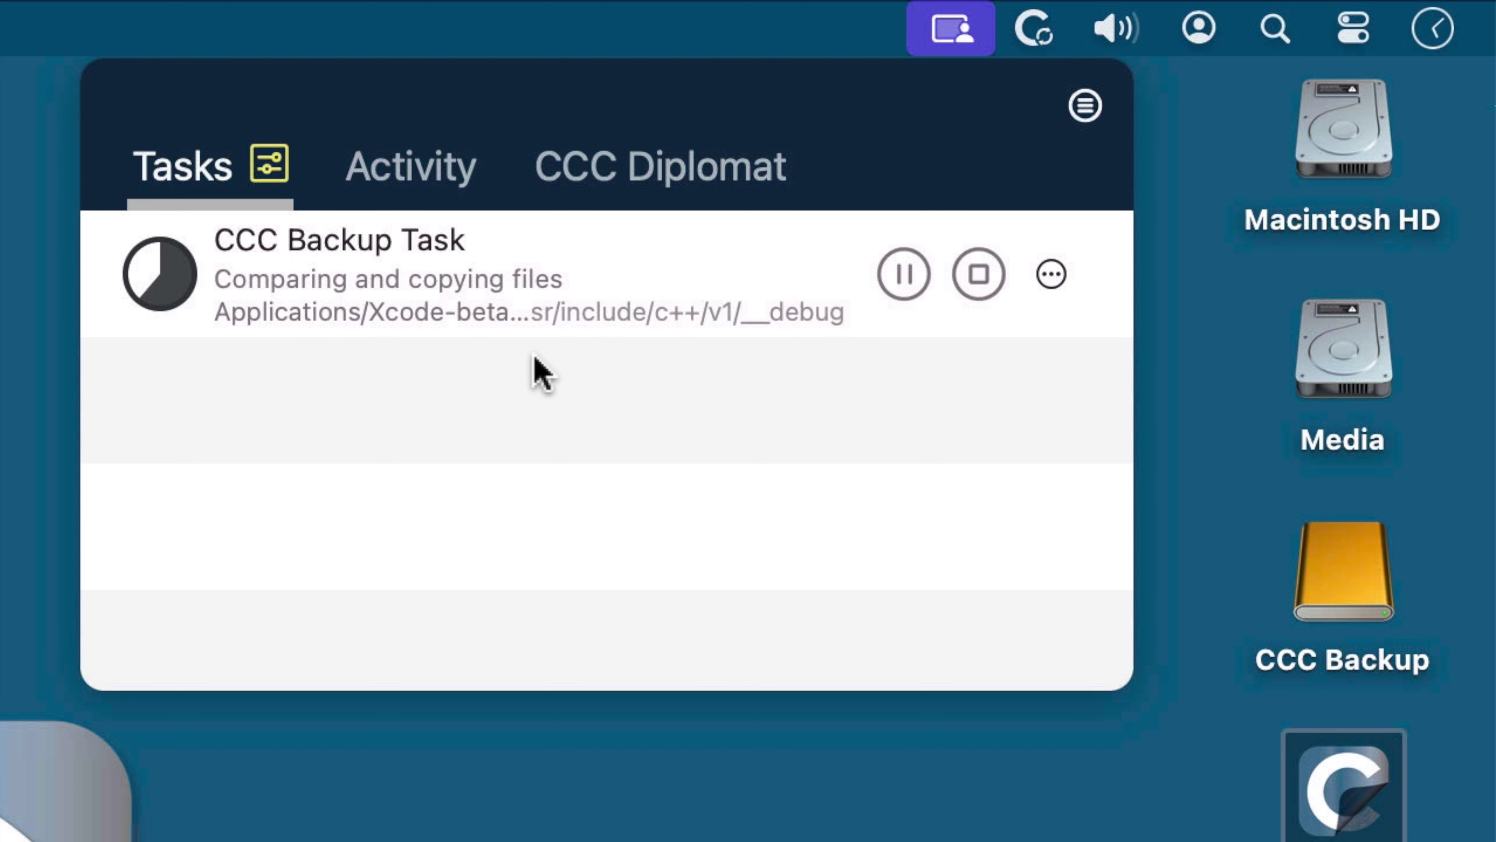
click(269, 168)
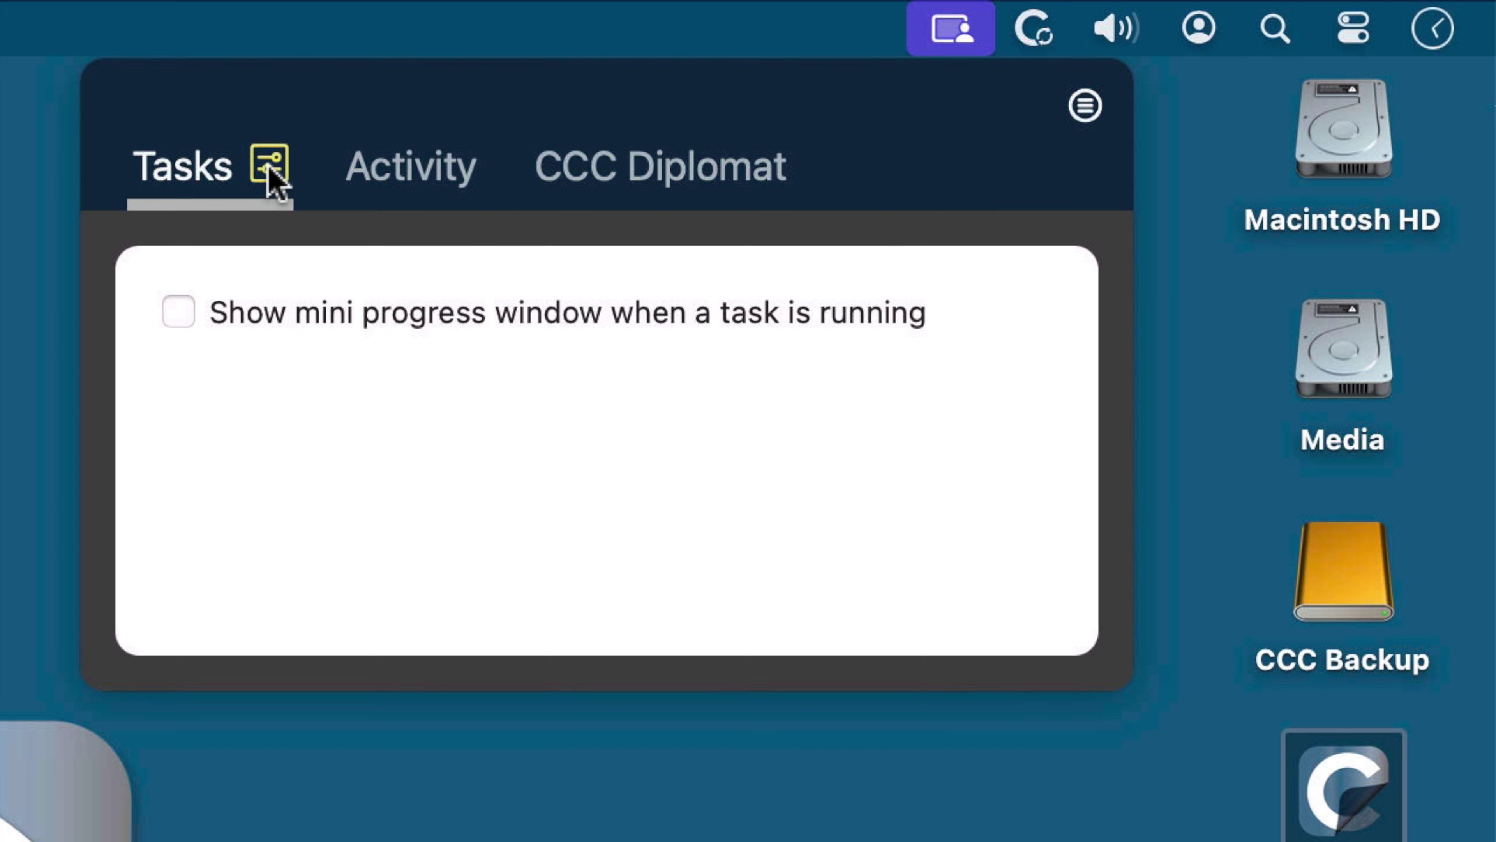
click(178, 311)
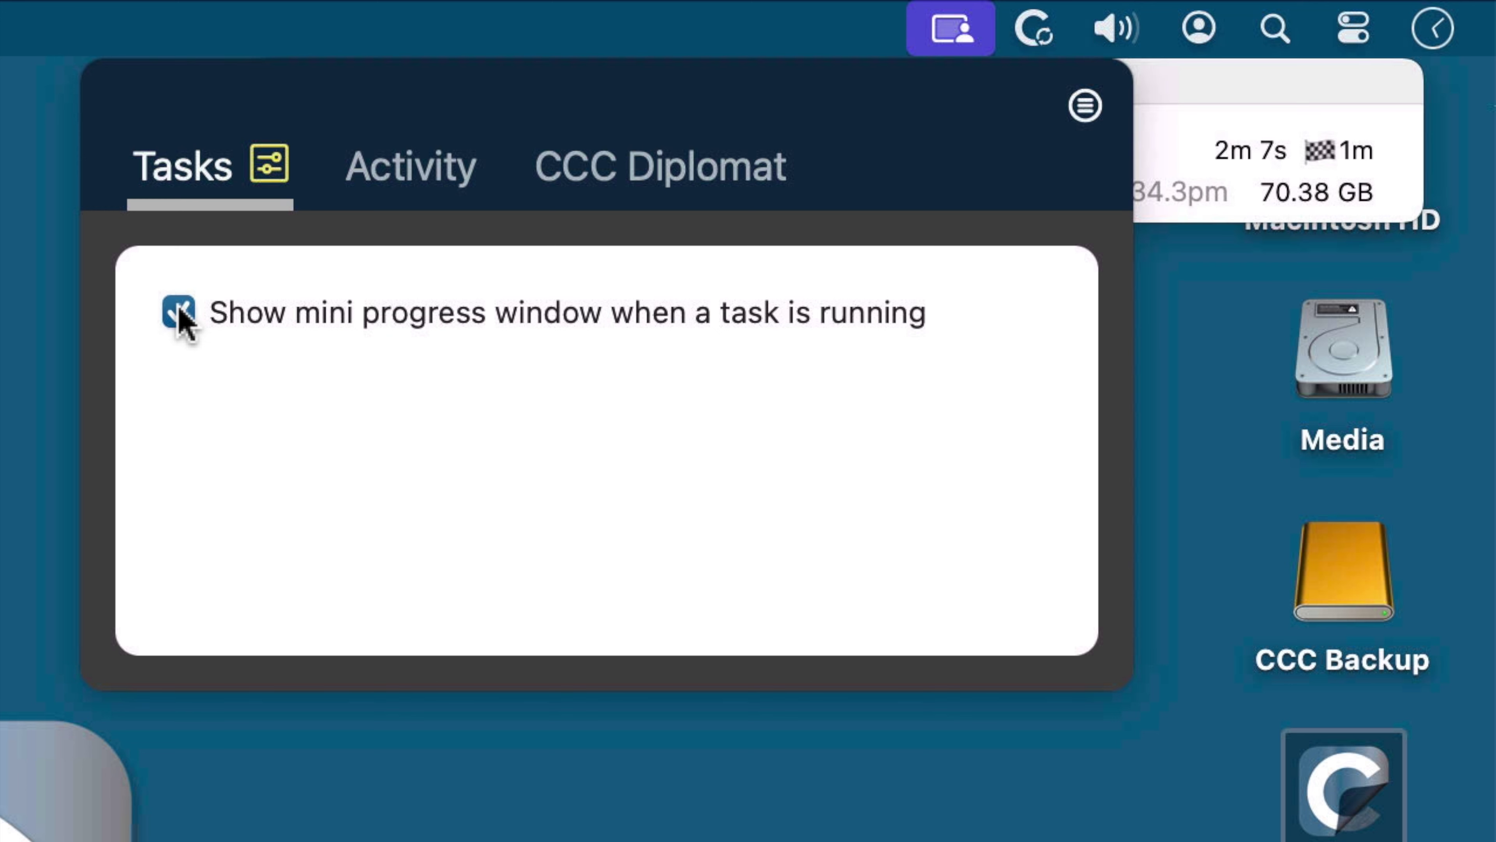
click(689, 740)
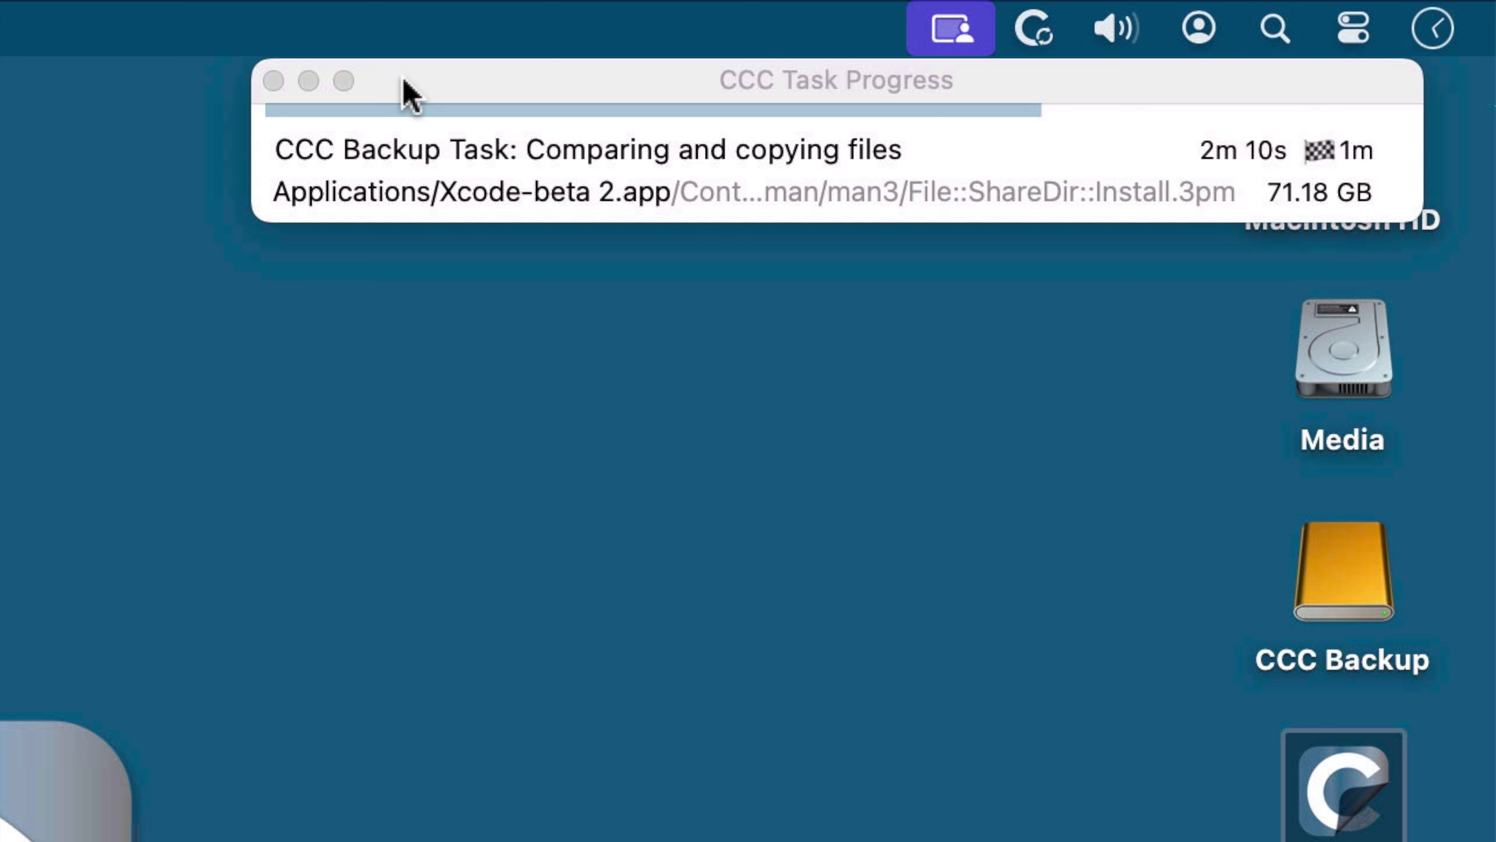
Disable the mini progress window for running tasks in the menu bar utility's task settings.
click(1035, 41)
click(270, 165)
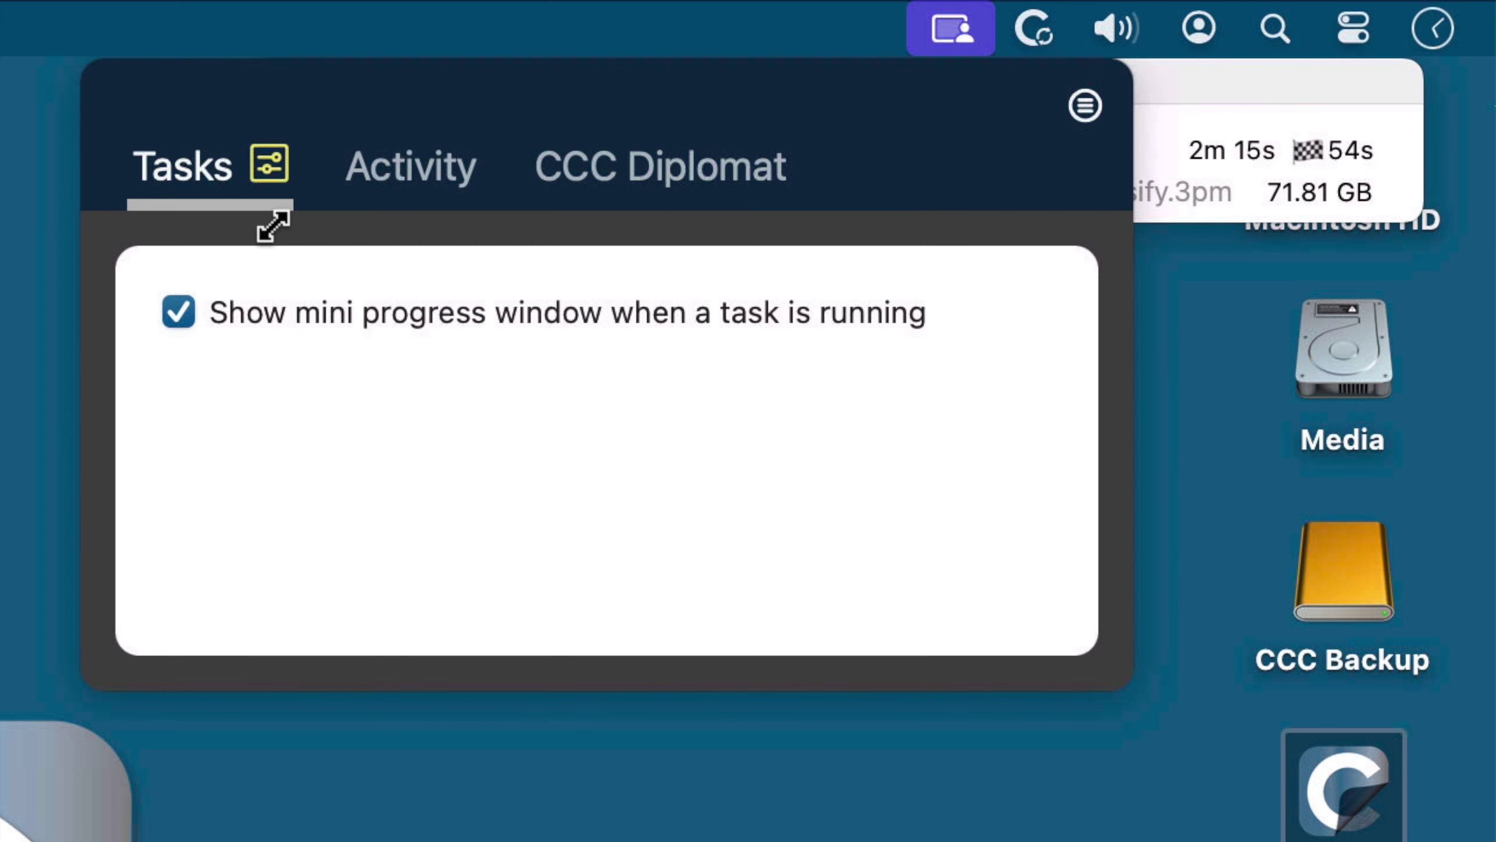
click(178, 313)
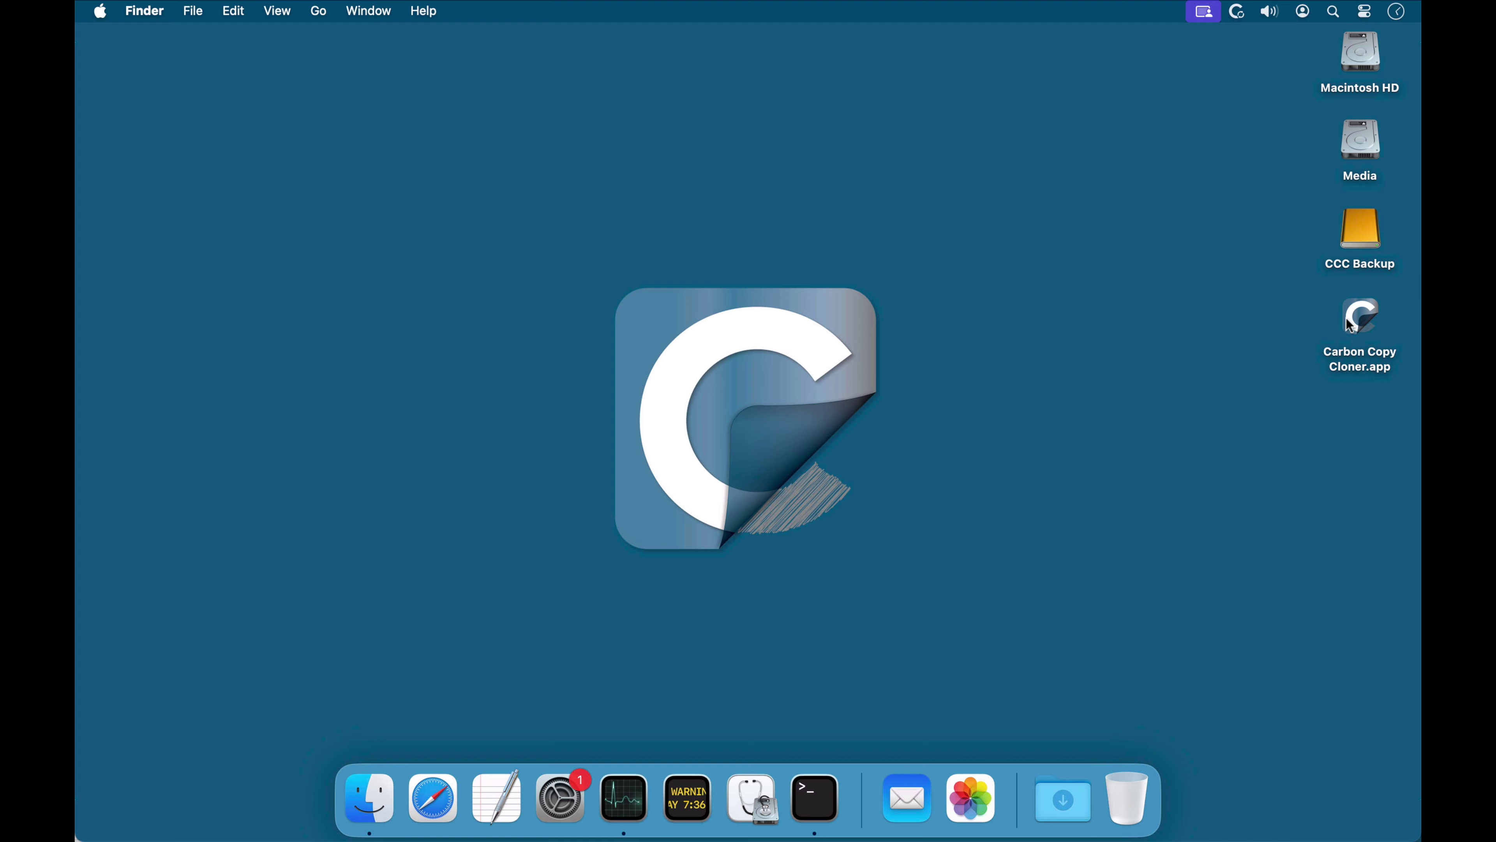
Reopen Carbon Copy Cloner and review the completed backup's summary and file audit in its Task History event.
double_click(1357, 317)
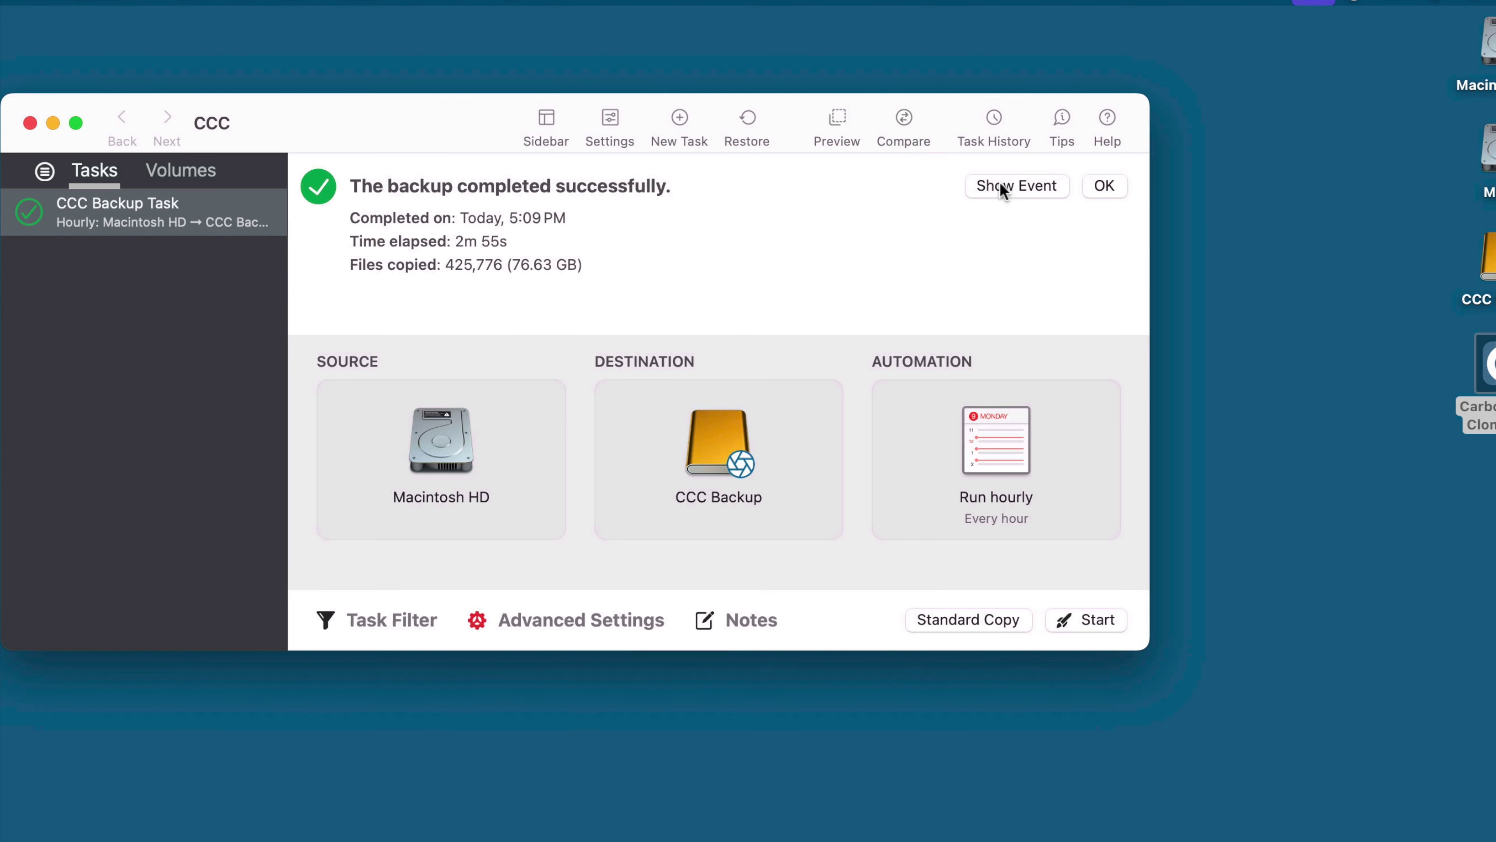
click(1001, 188)
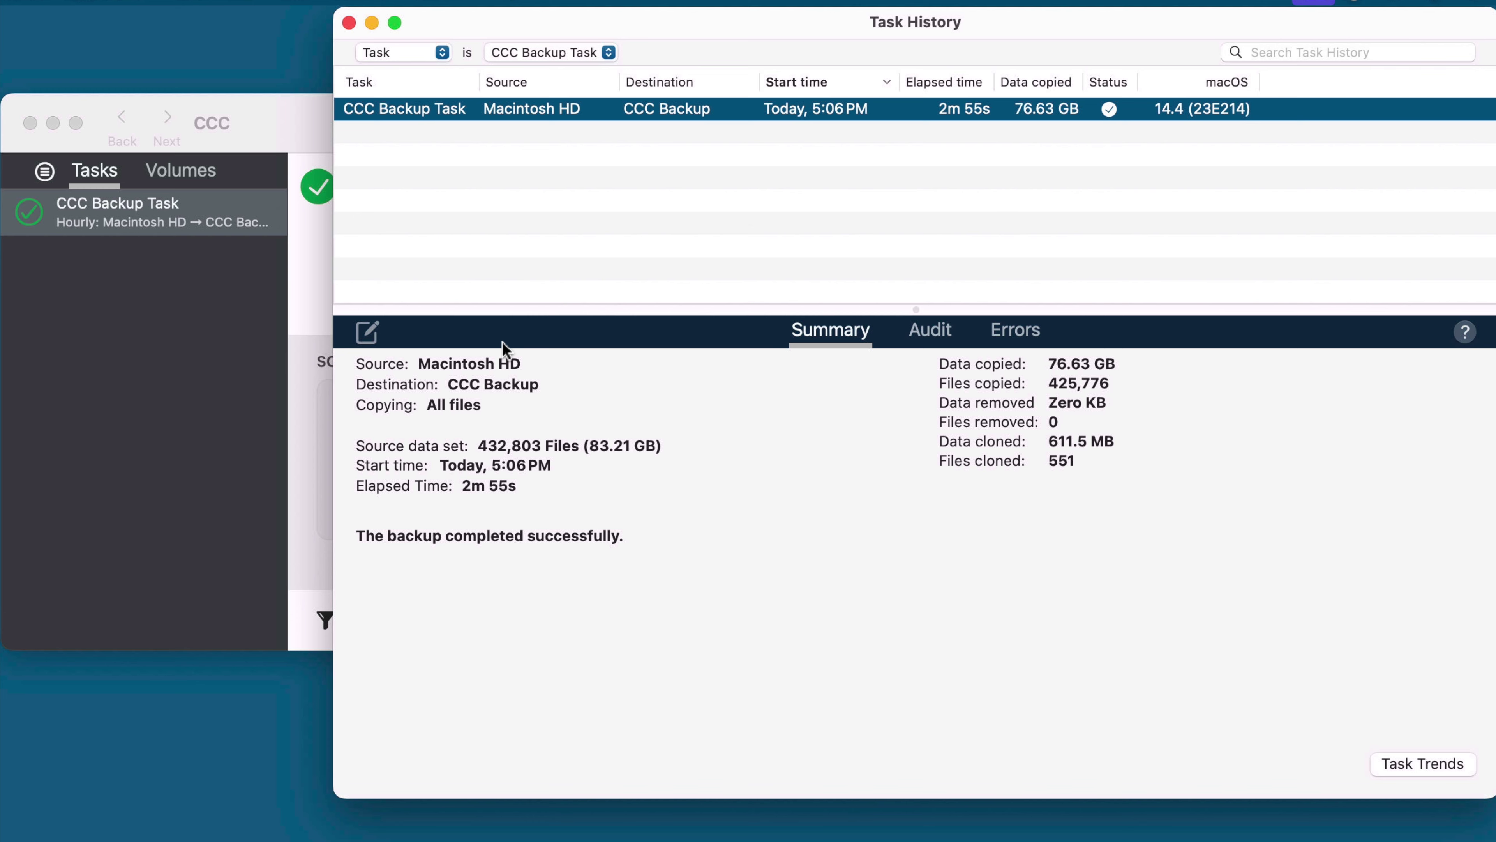
click(935, 333)
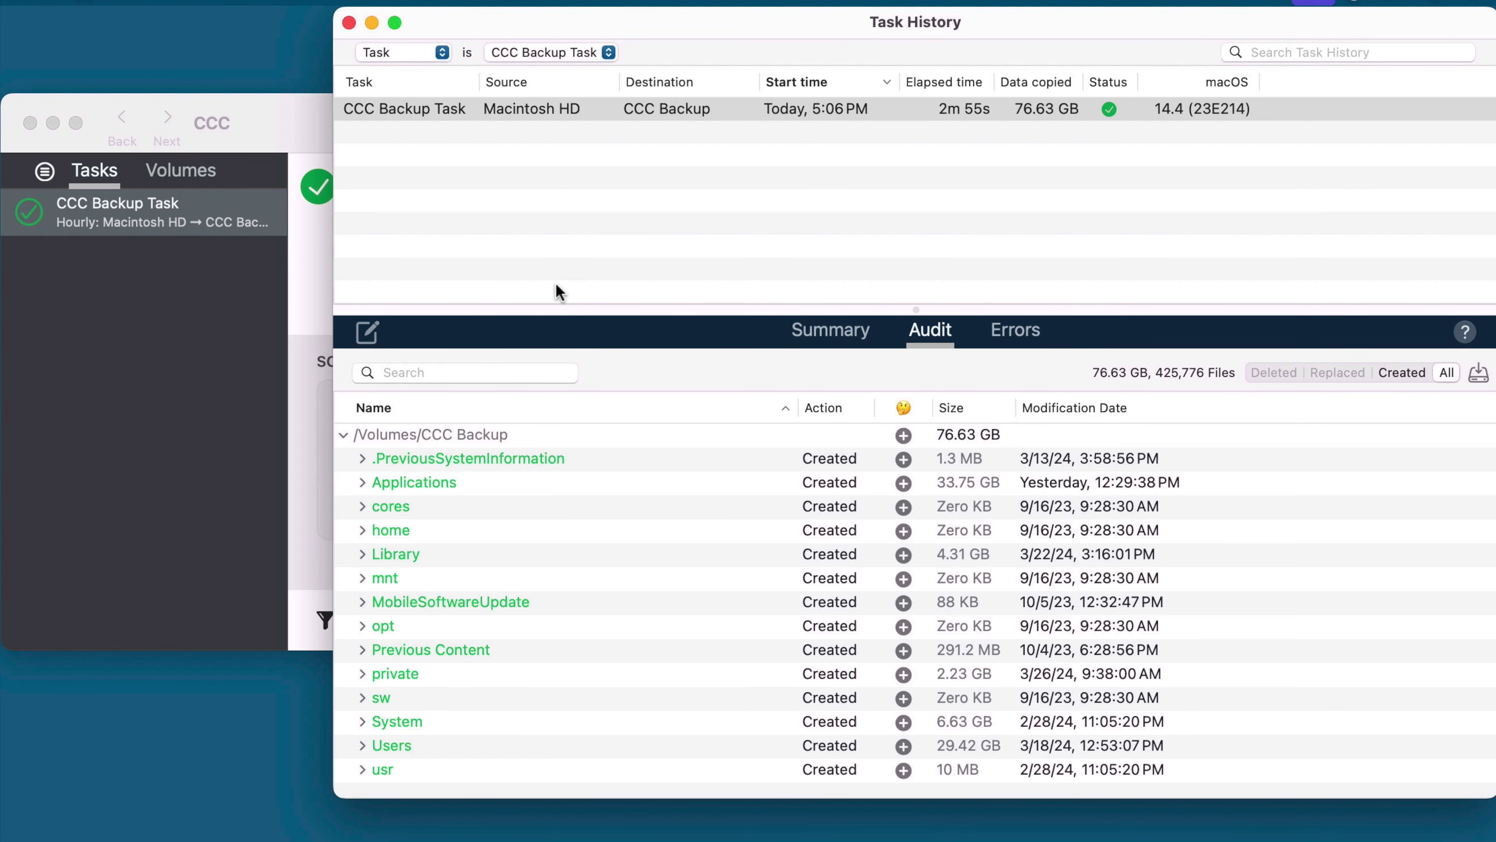
click(348, 24)
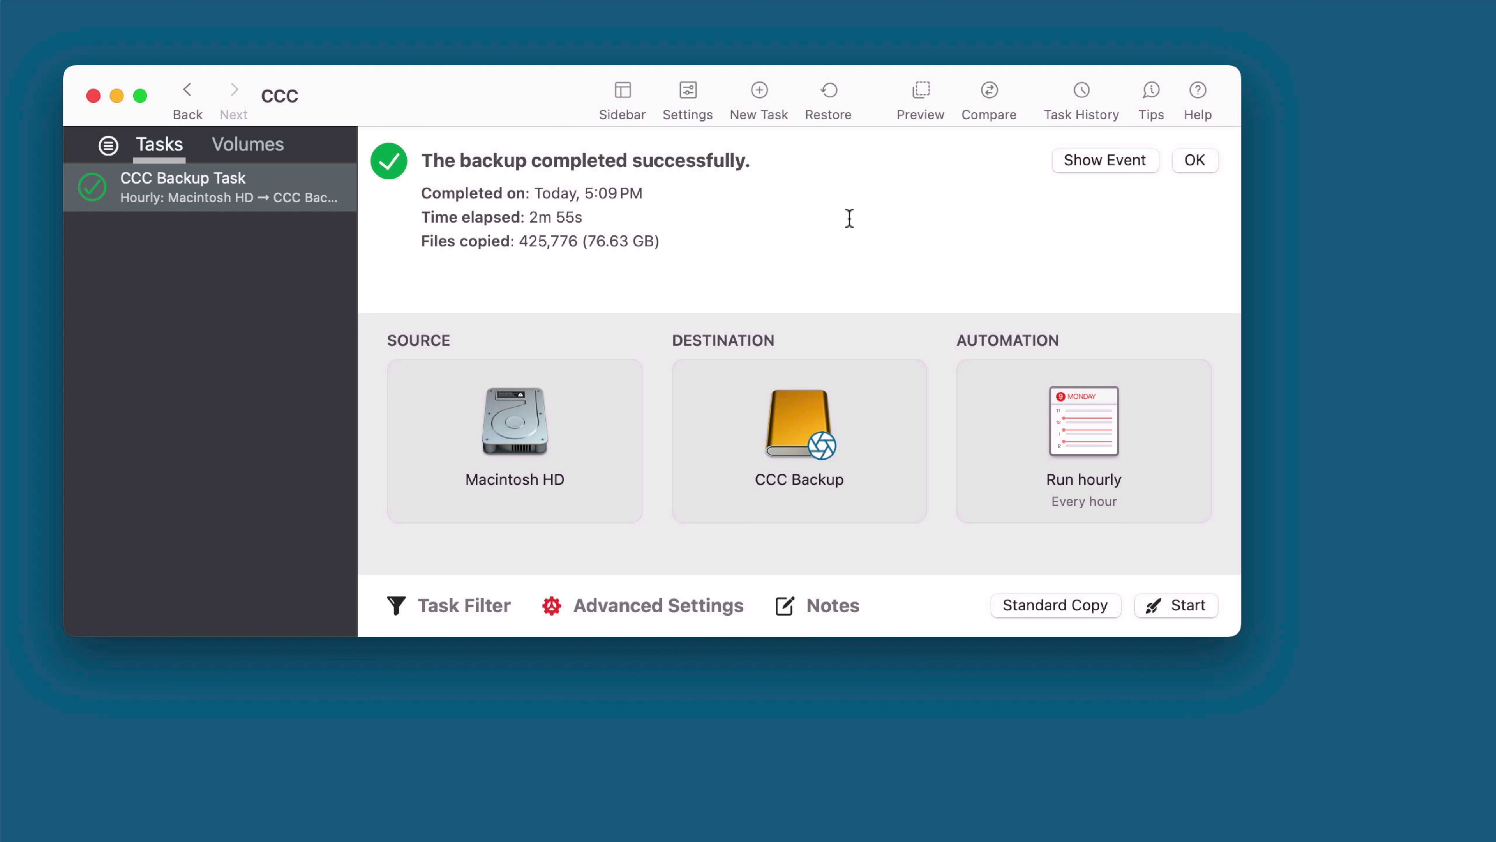
Create a new task named Media Backup with the Media volume as its source.
click(761, 91)
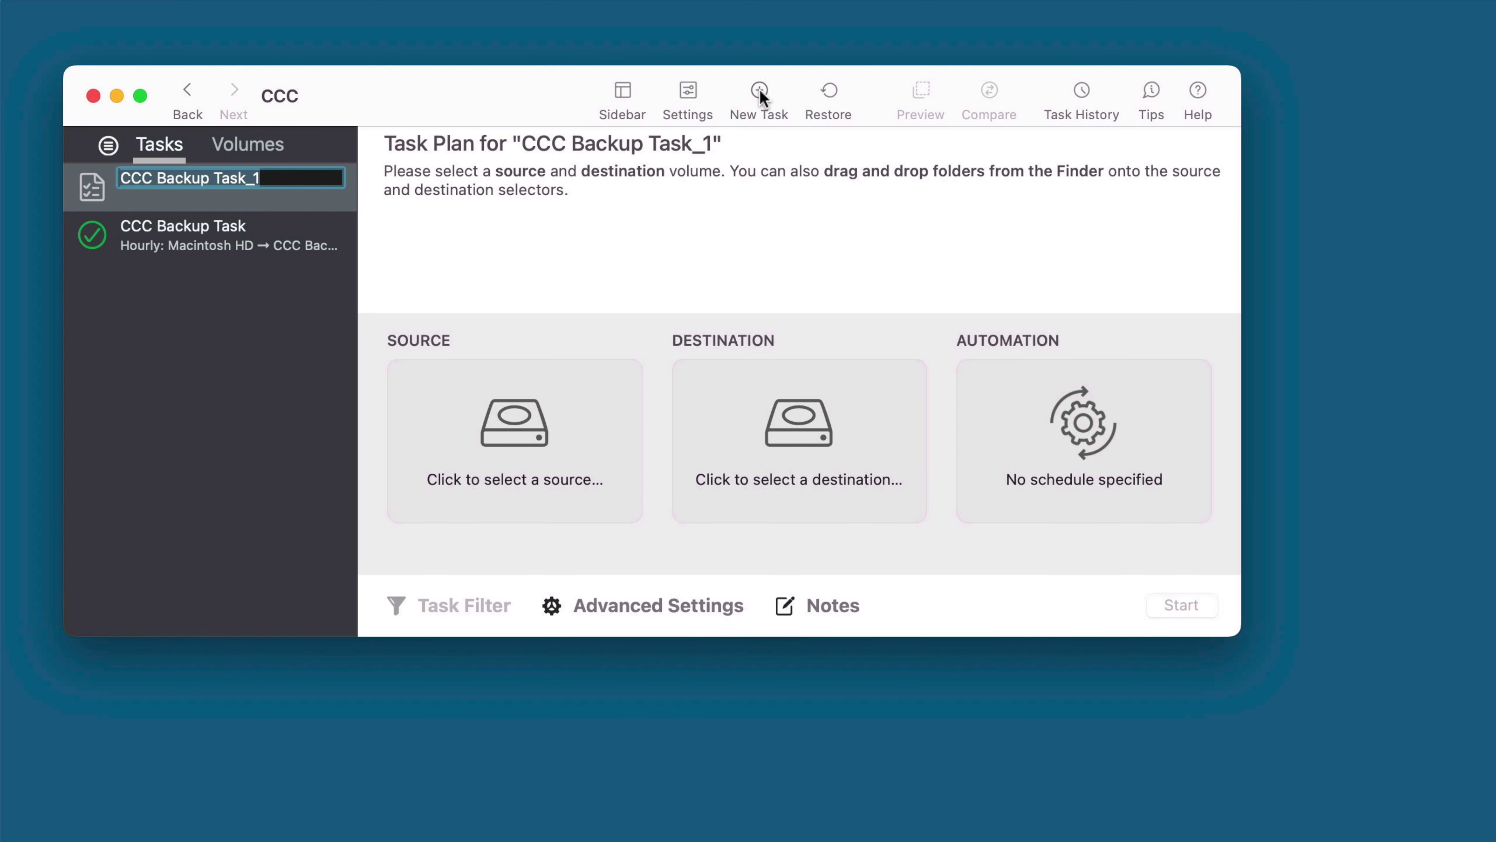
text(Media Backup)
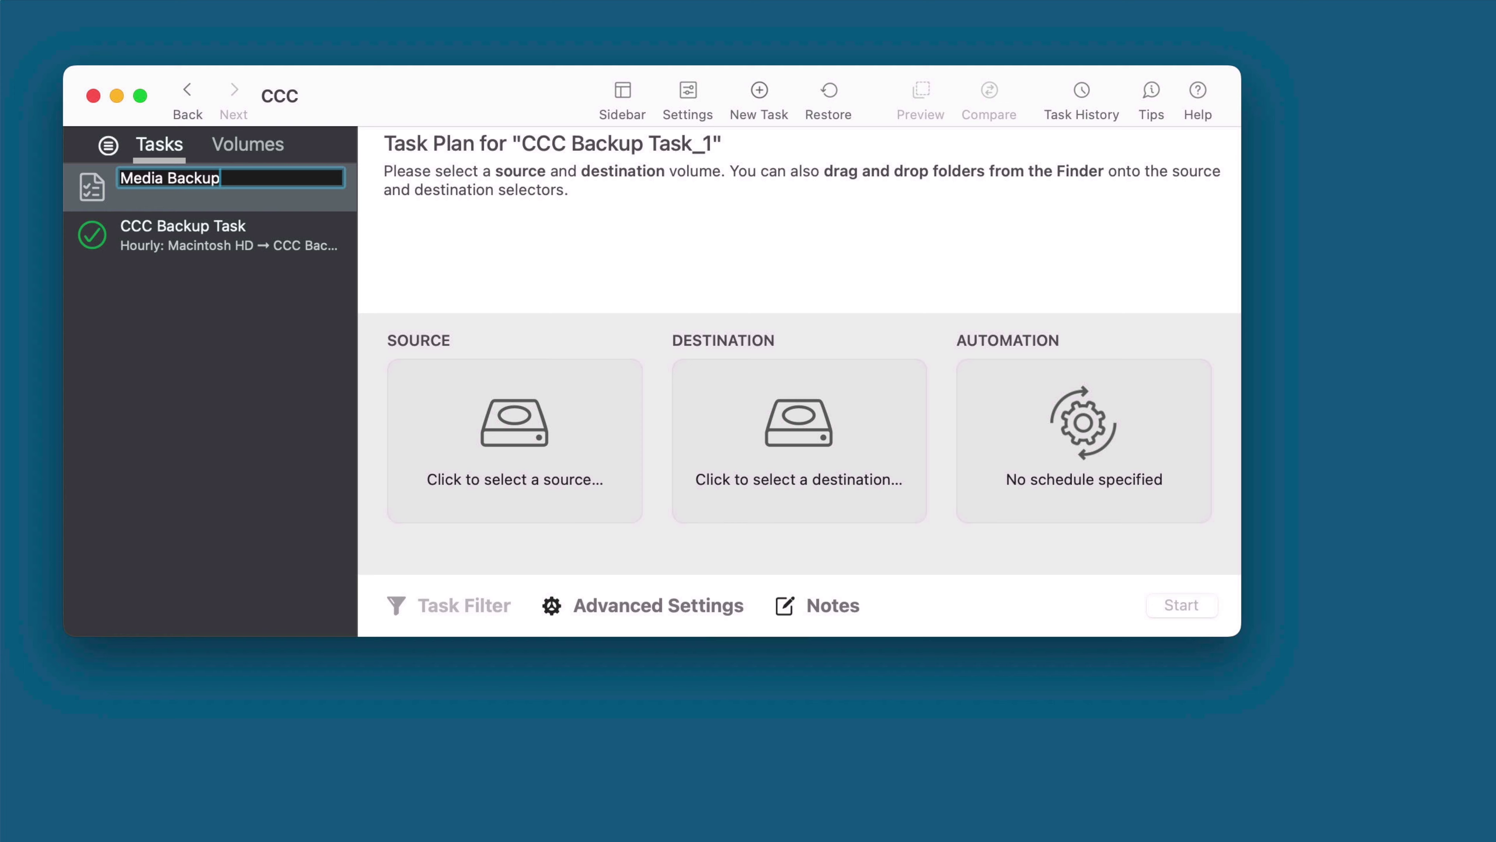
key(Return)
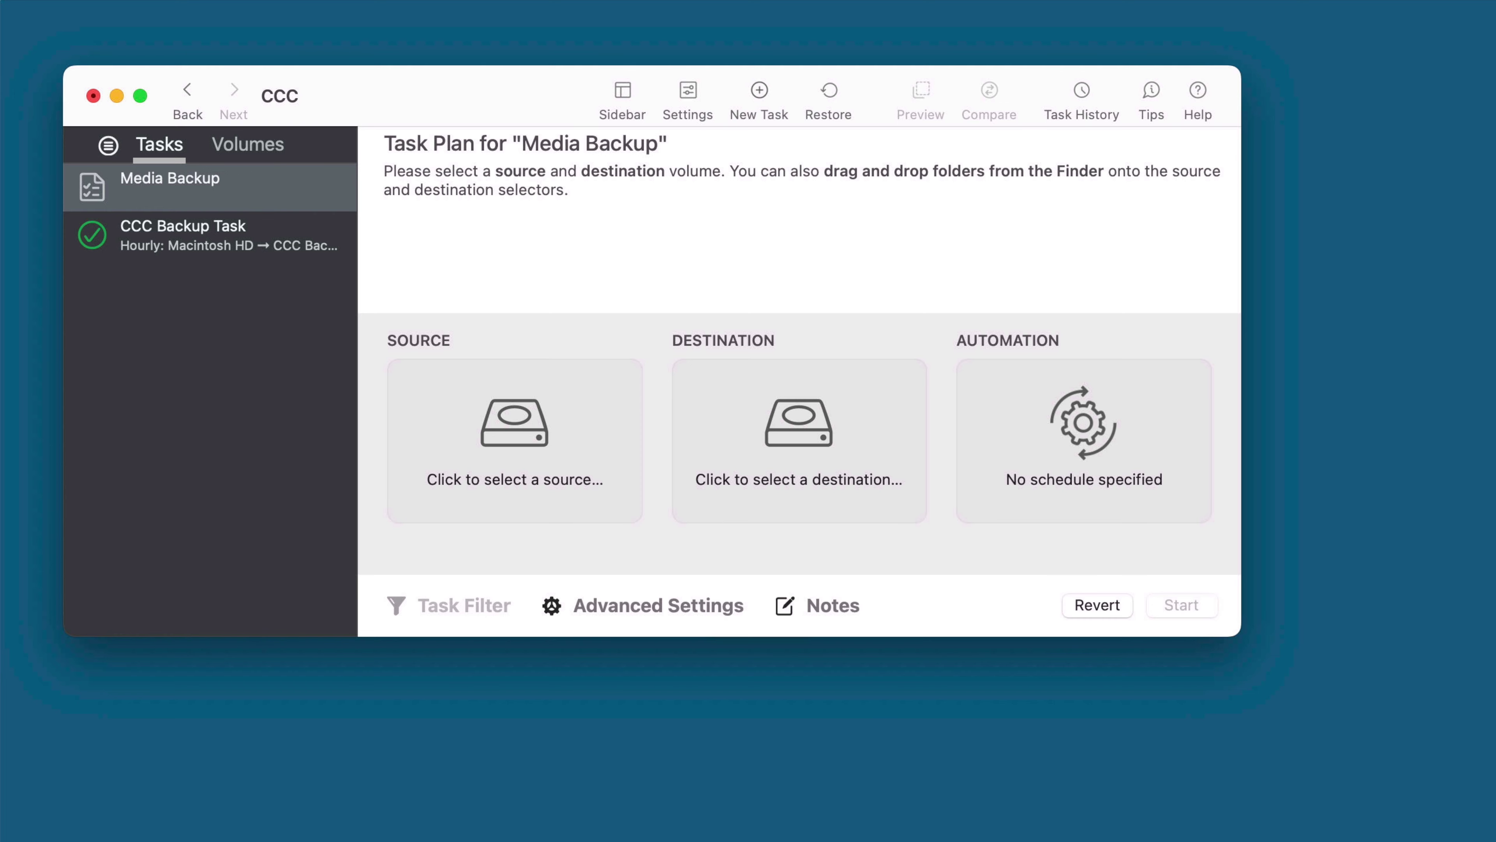
click(473, 420)
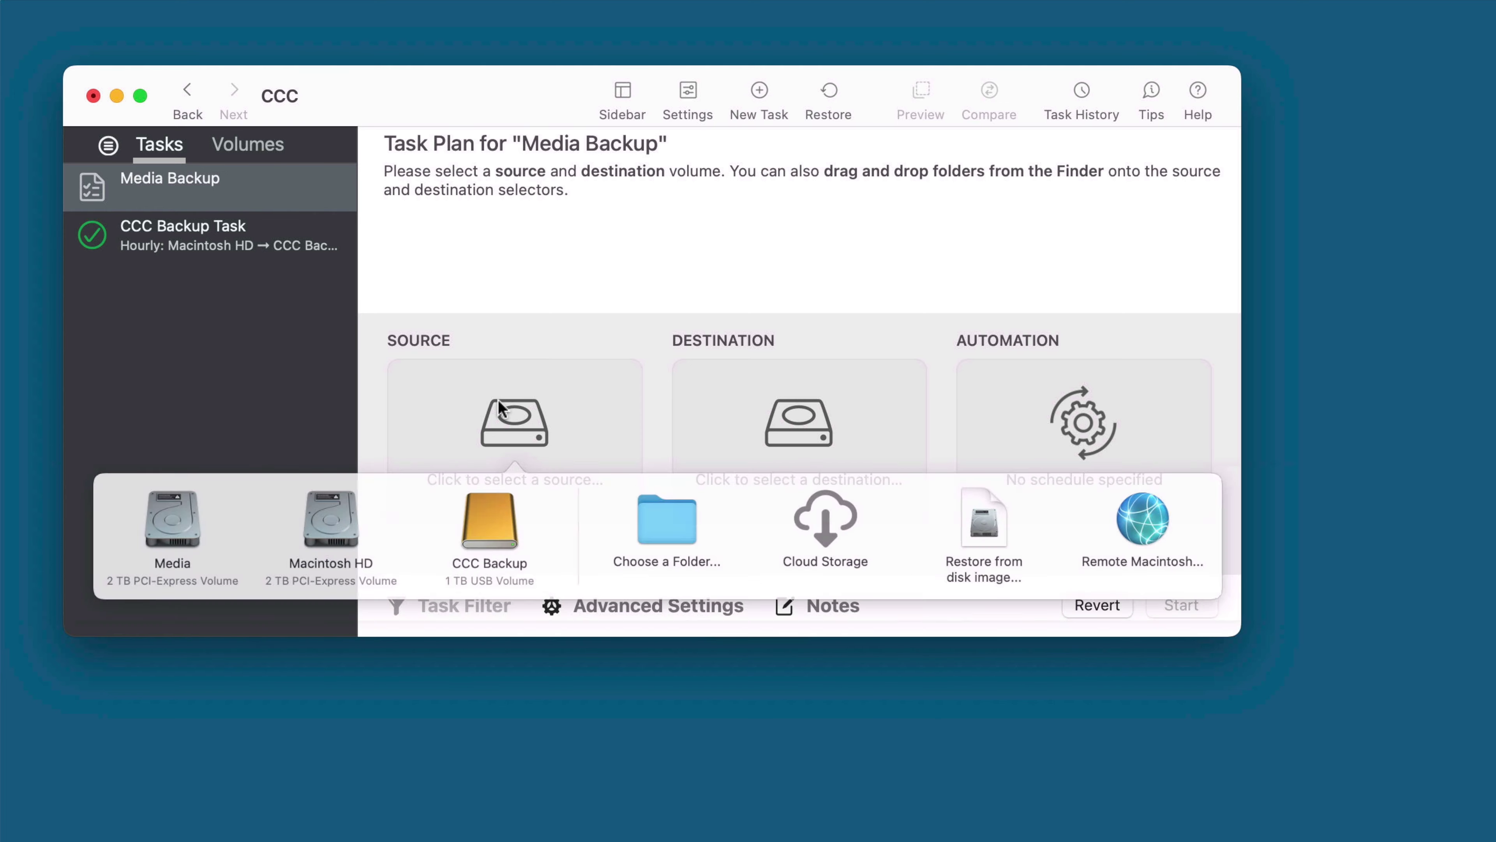
click(154, 551)
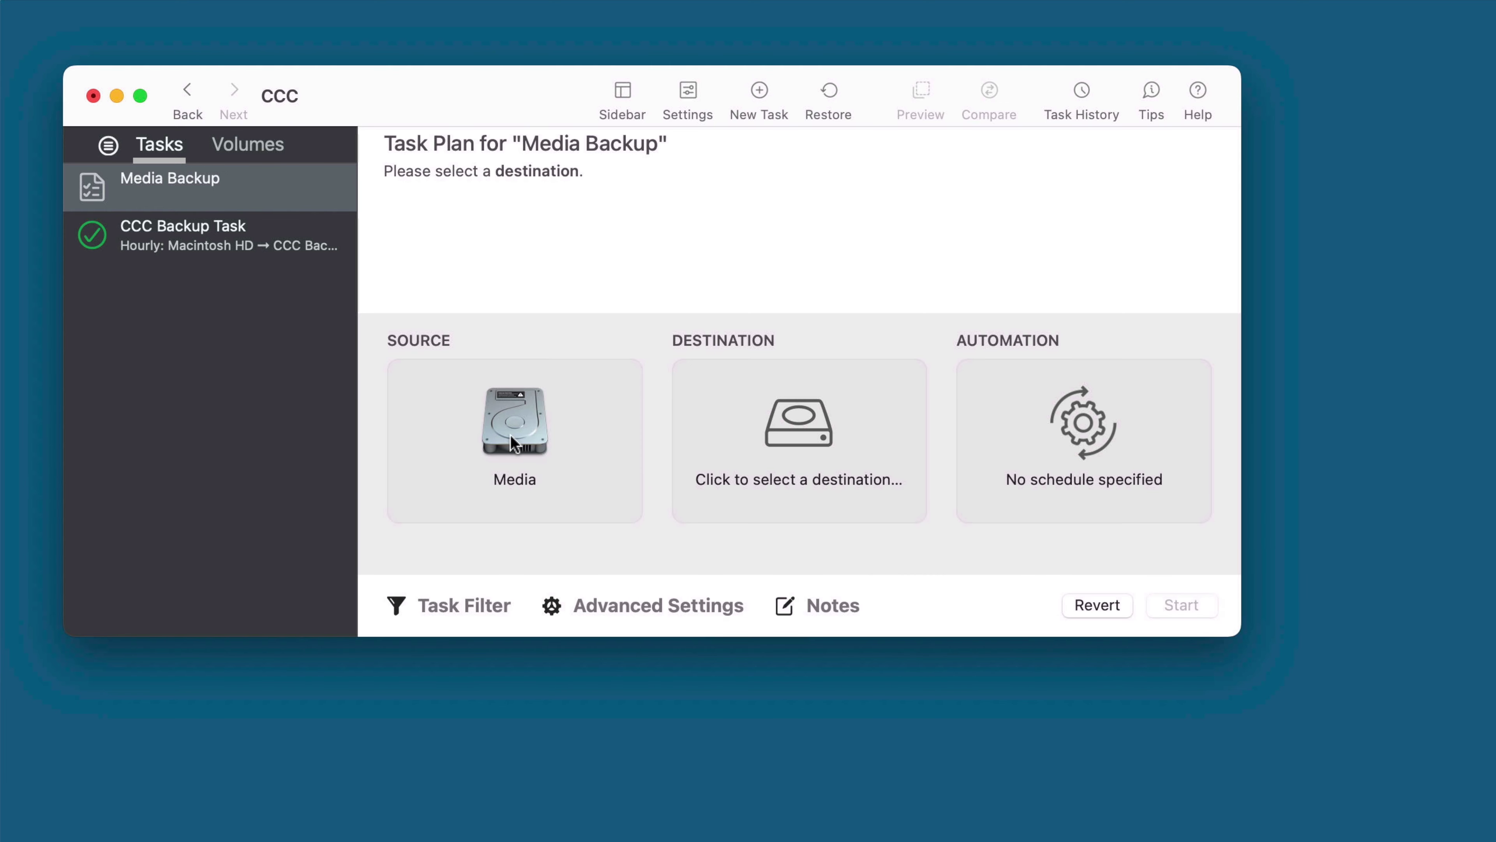
Choose CCC Backup as the destination and add a volume named Backup of Media to it, with snapshots and encryption enabled.
click(786, 431)
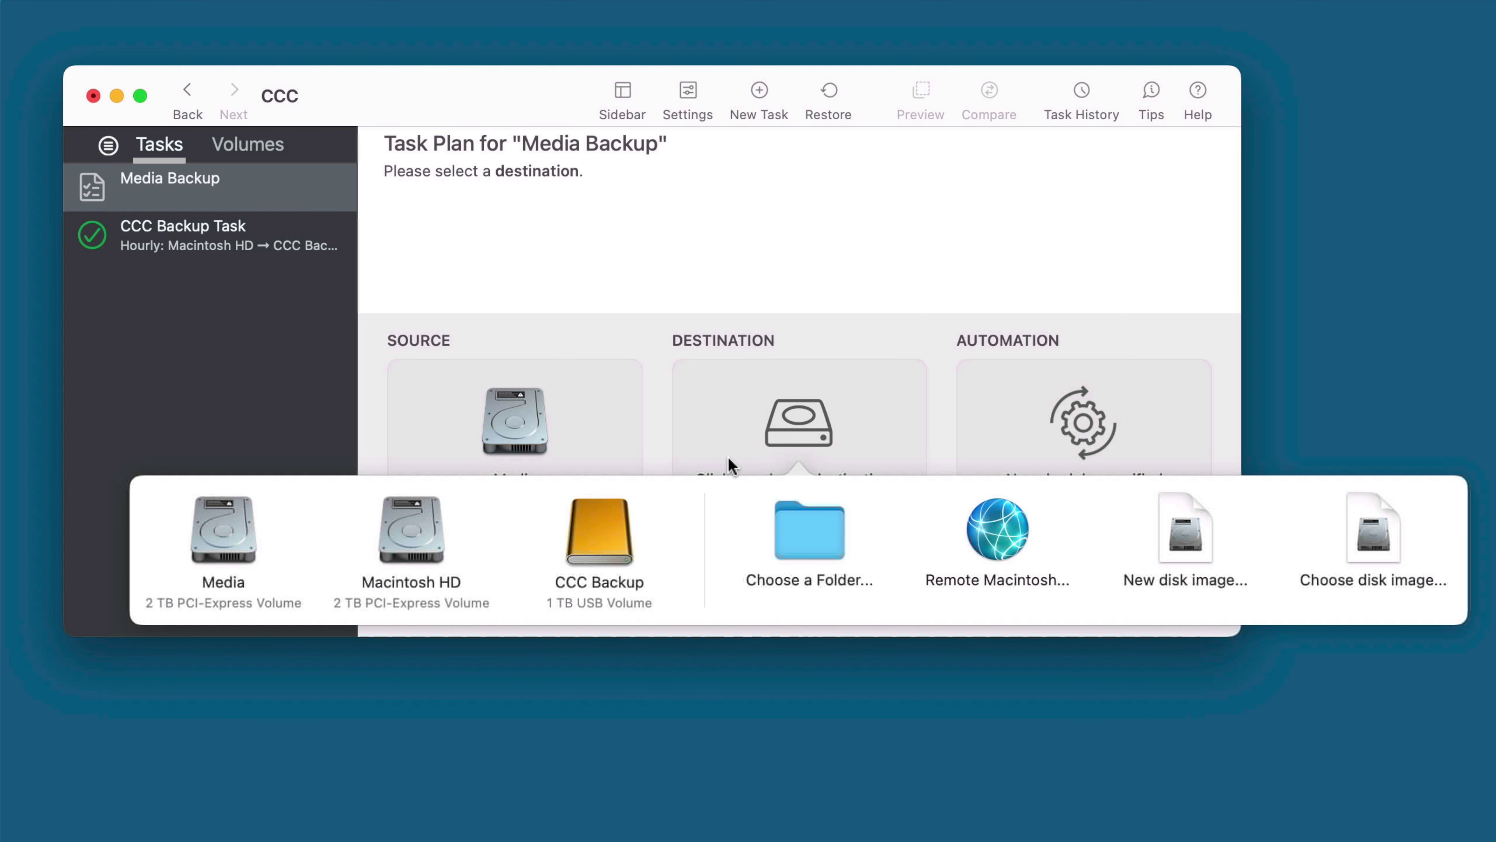
click(611, 538)
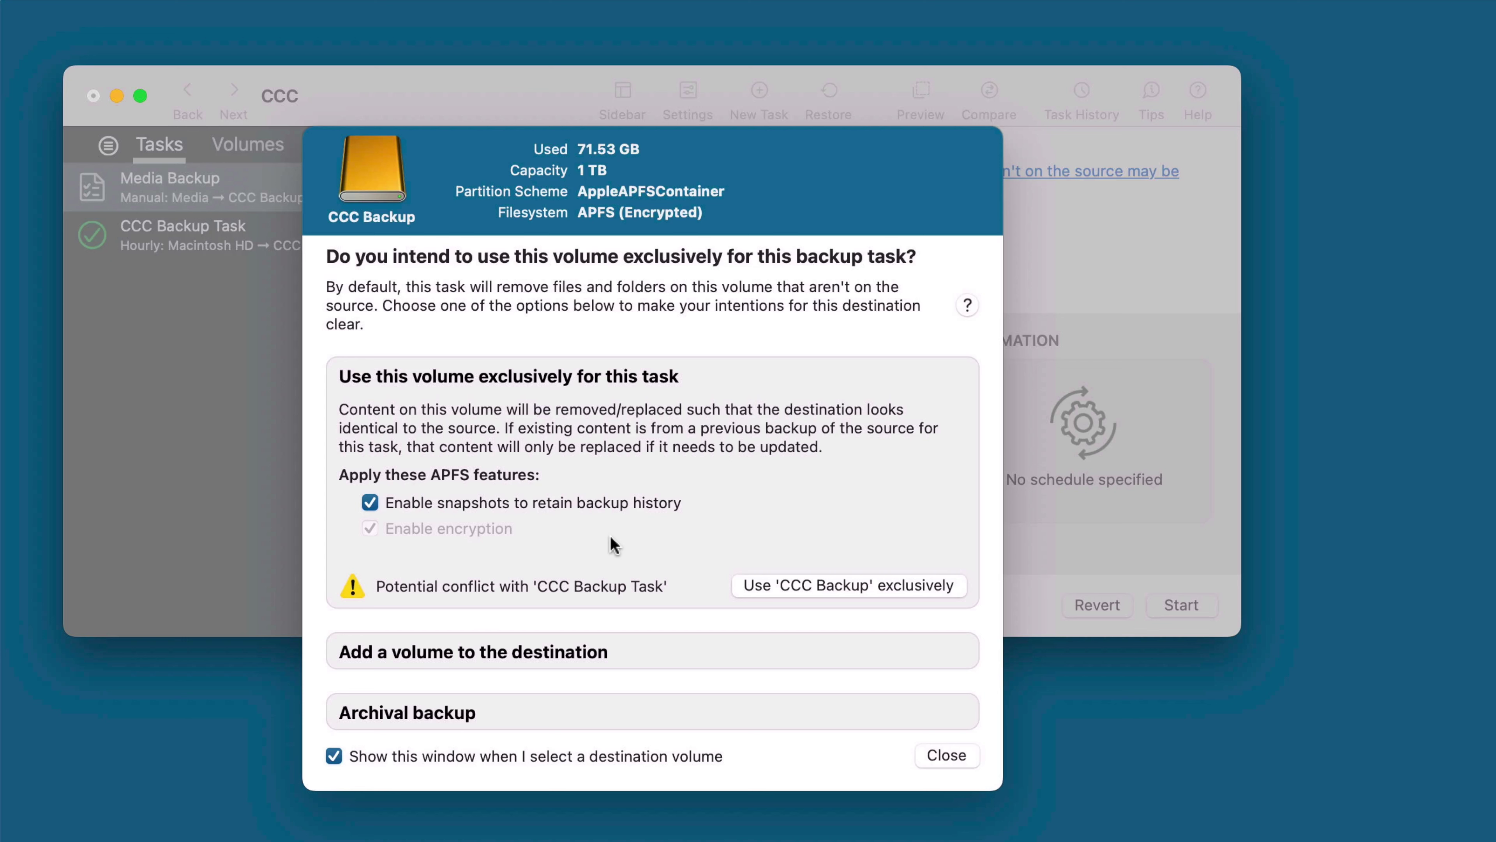
click(720, 645)
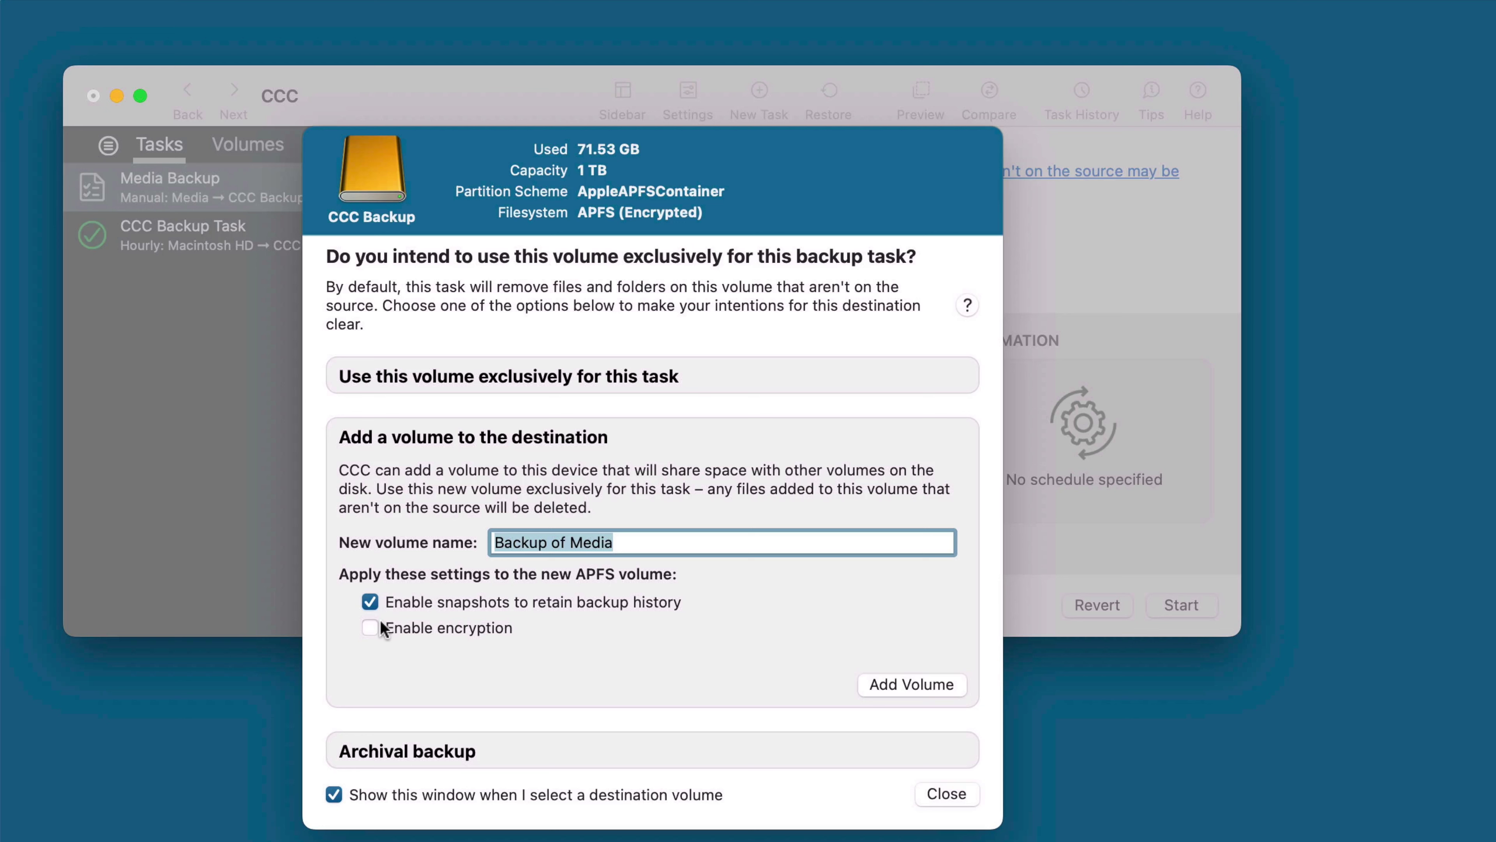
click(366, 615)
click(917, 678)
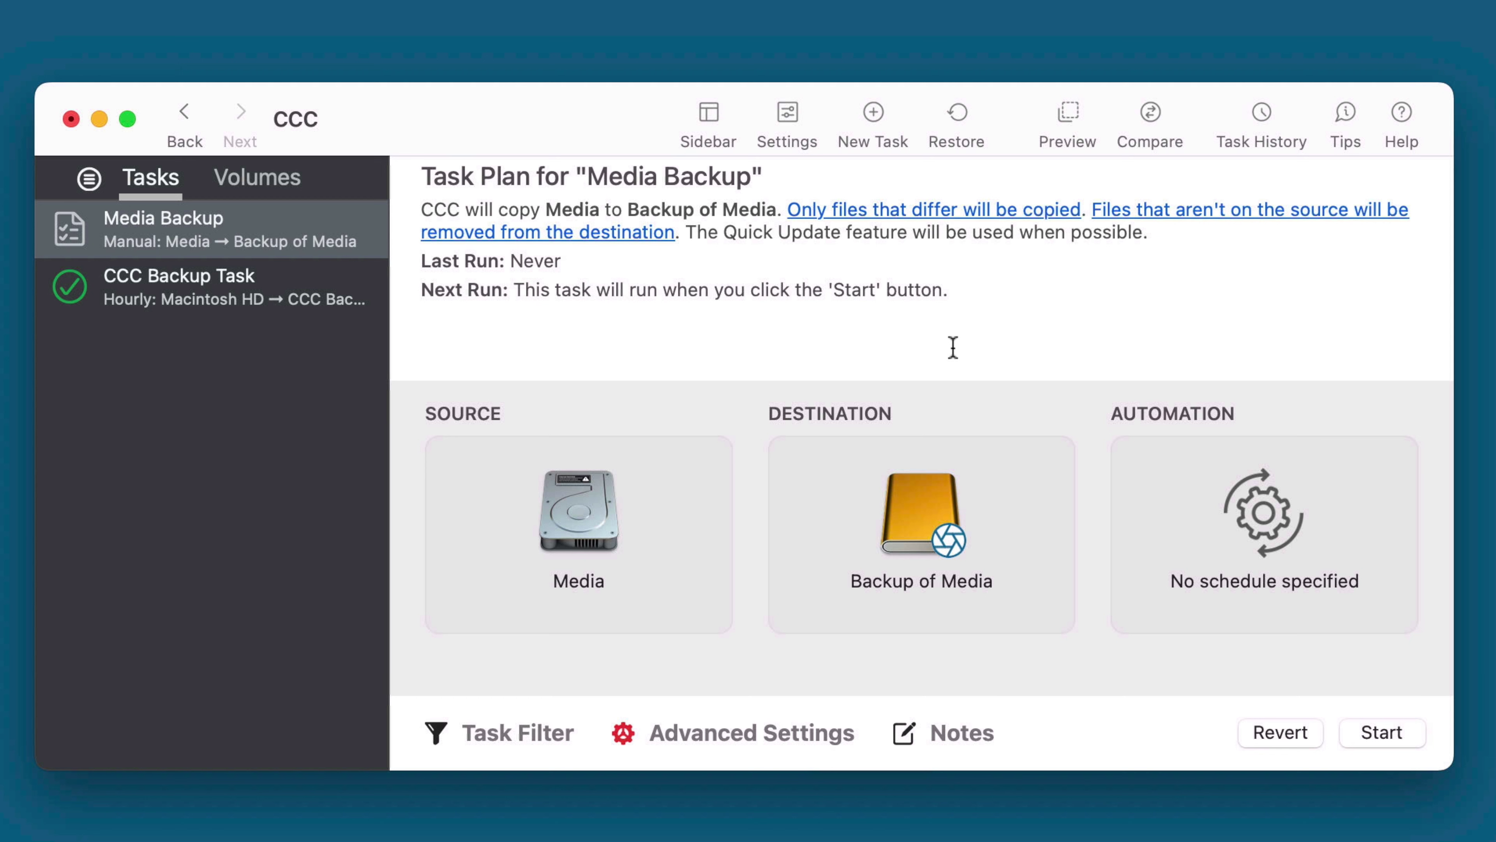
Save the Media Backup task and configure CCC Backup Task to run Media Backup as its postflight task, saving that change too.
click(311, 298)
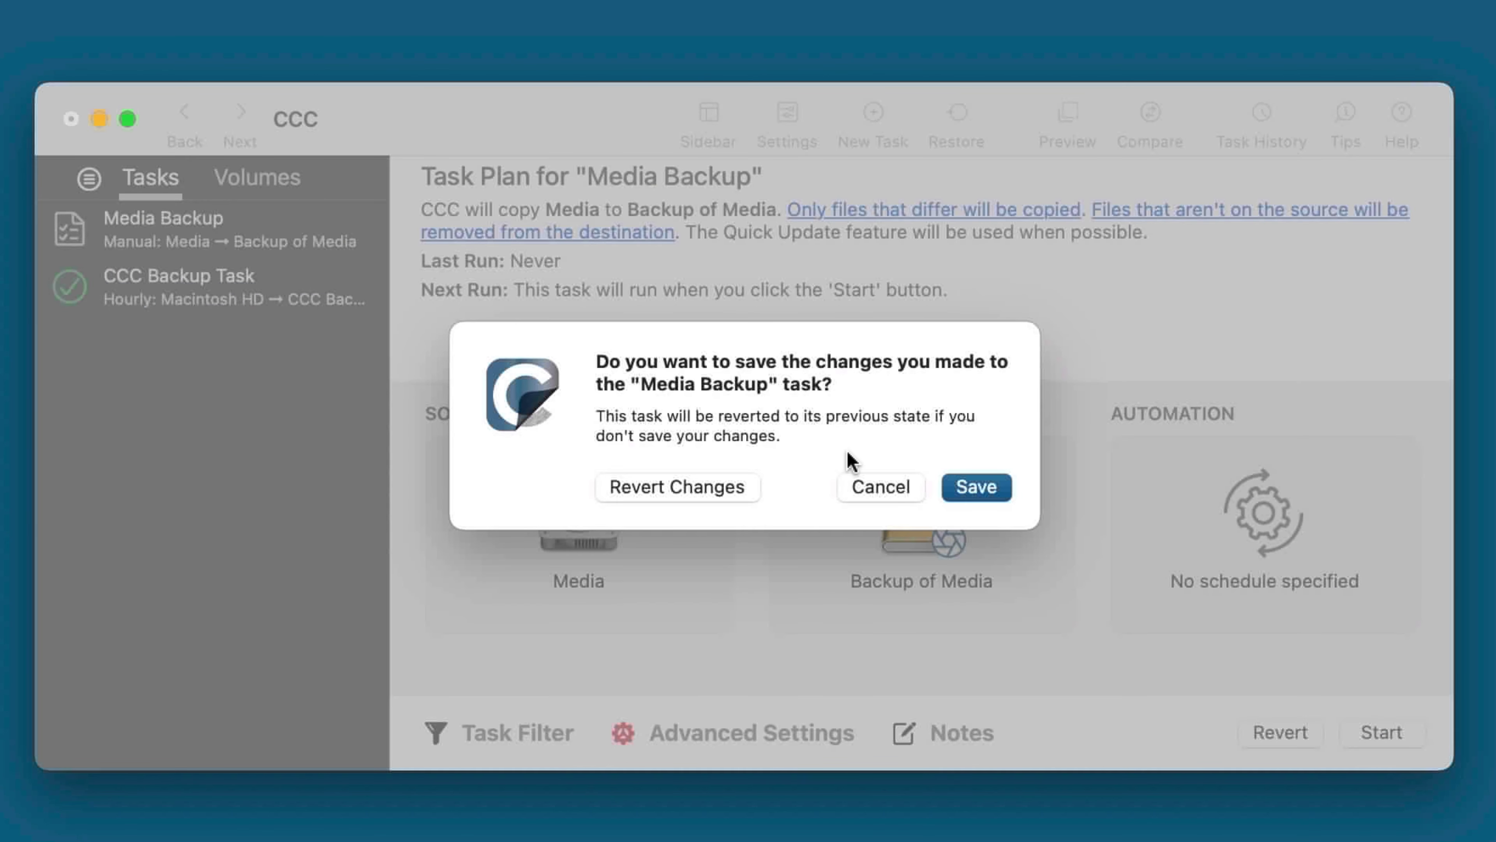
click(978, 488)
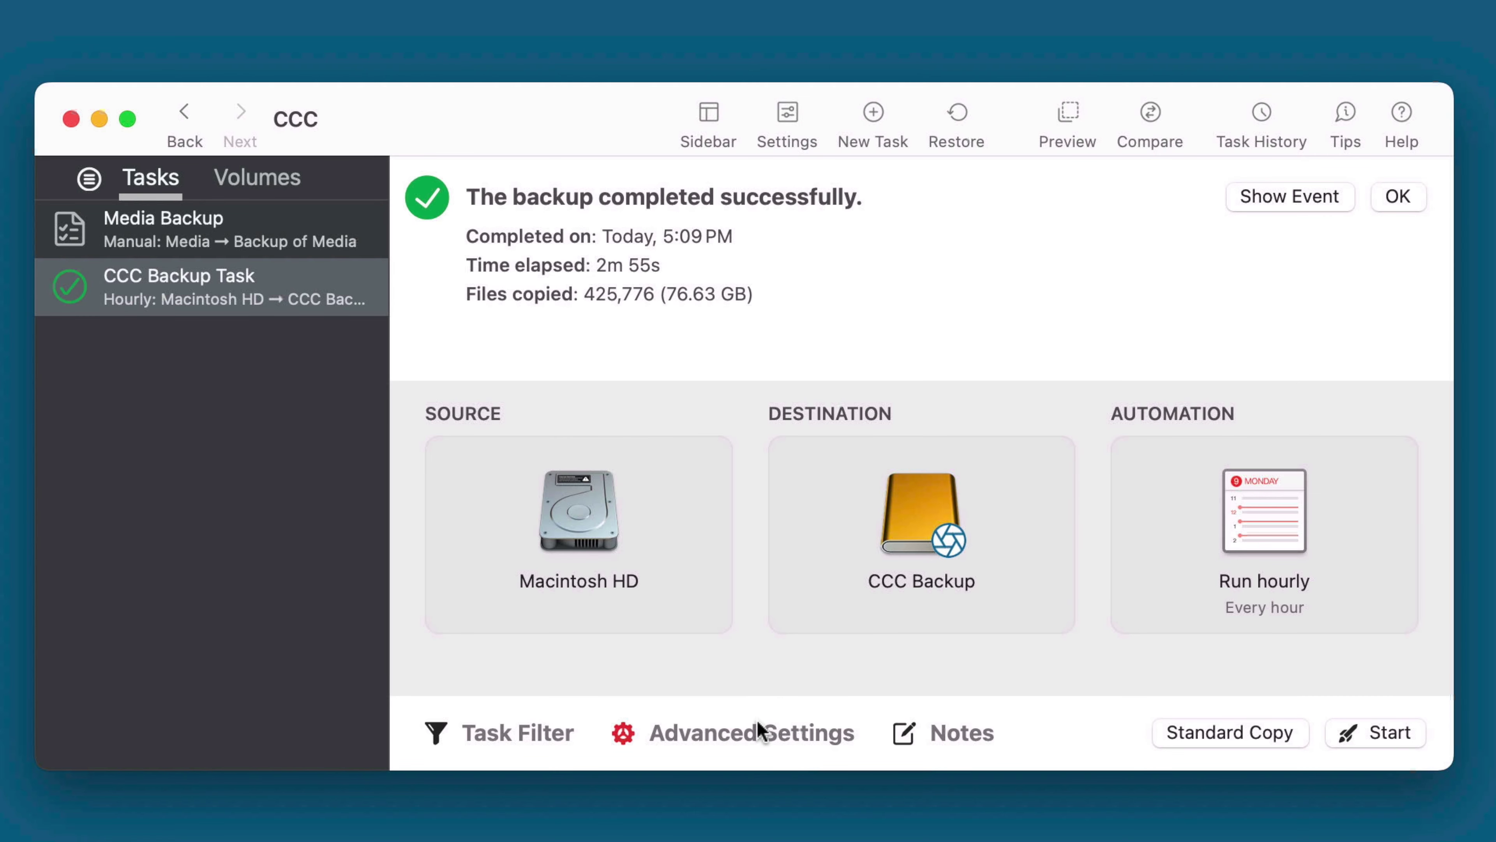
click(759, 737)
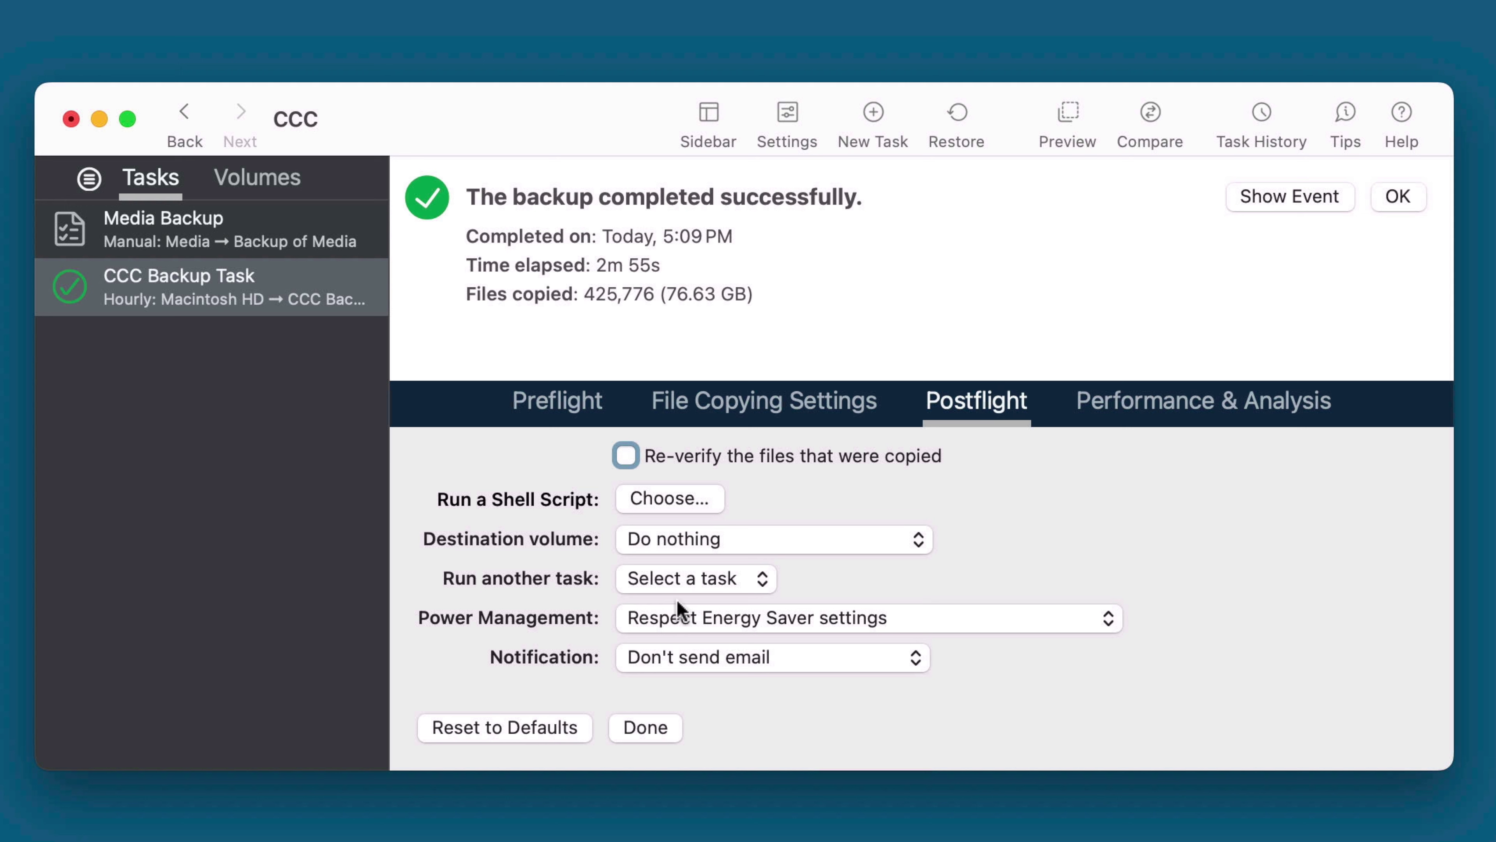
click(682, 584)
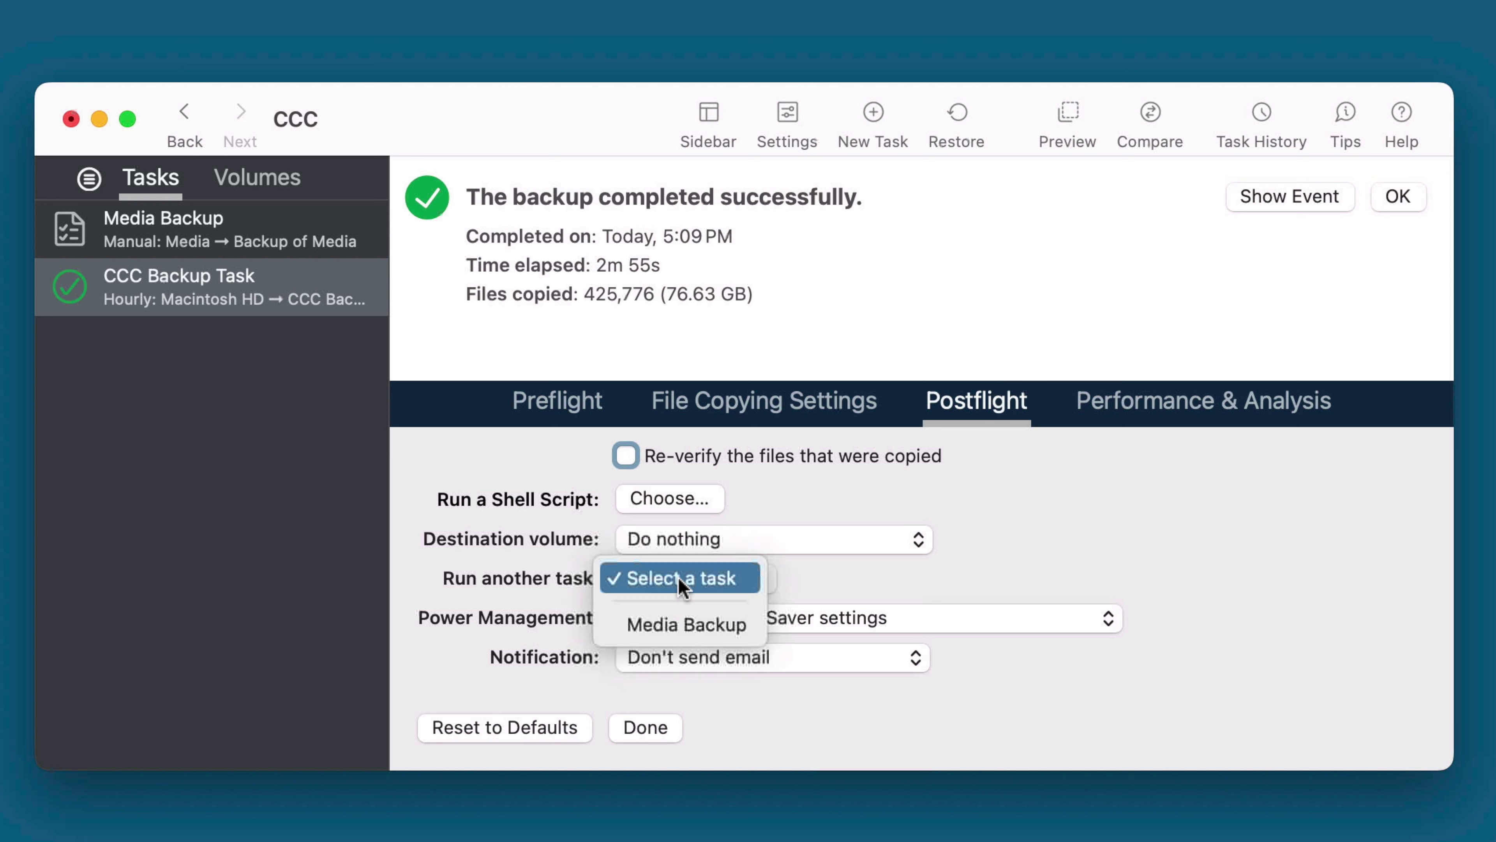
click(724, 626)
click(659, 731)
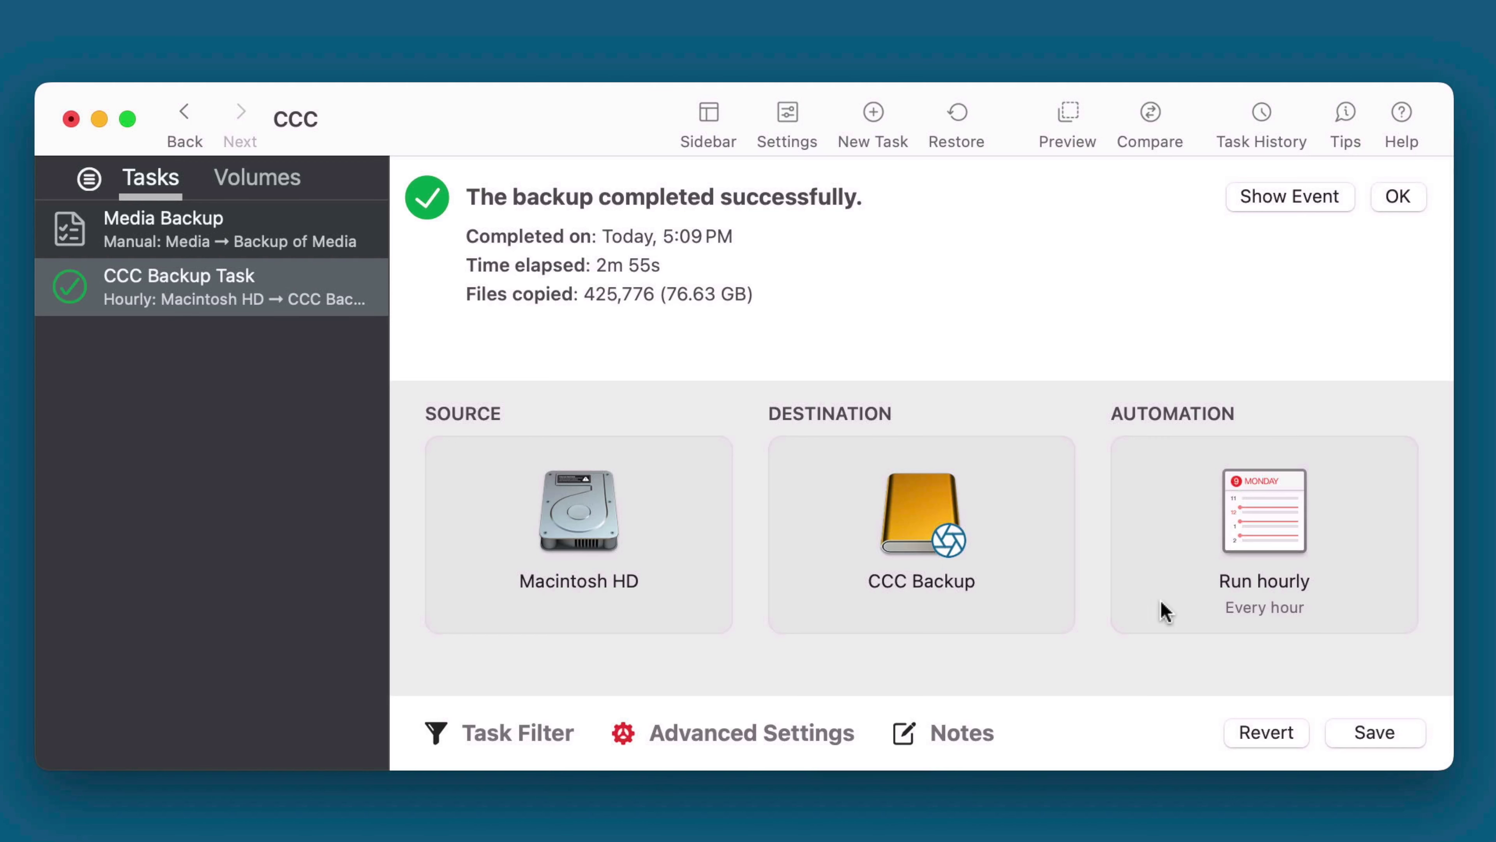
click(1375, 732)
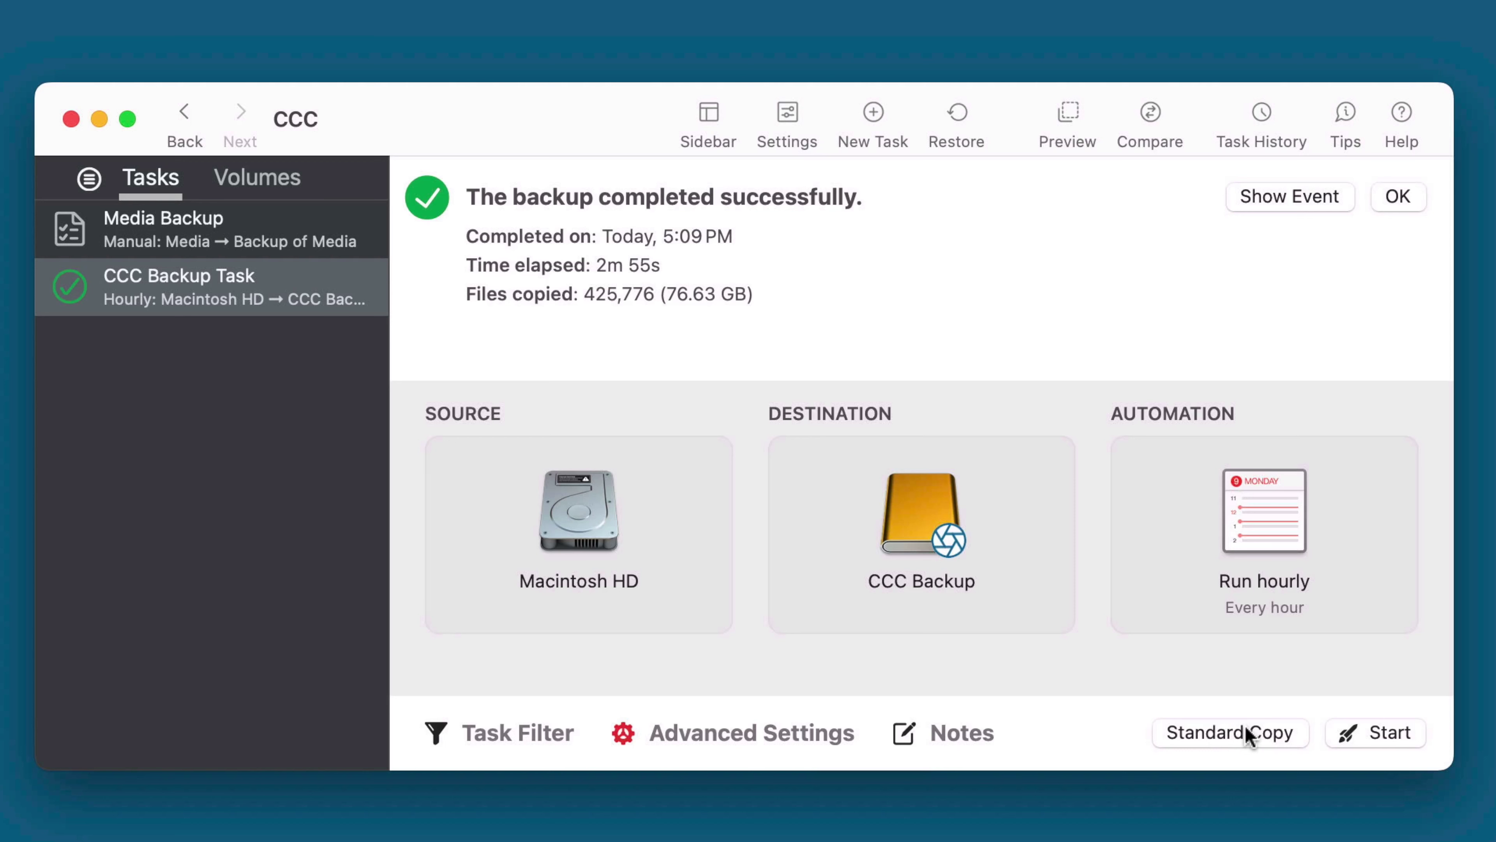
Start CCC Backup Task and view the progress of the chained Media Backup task.
click(1390, 737)
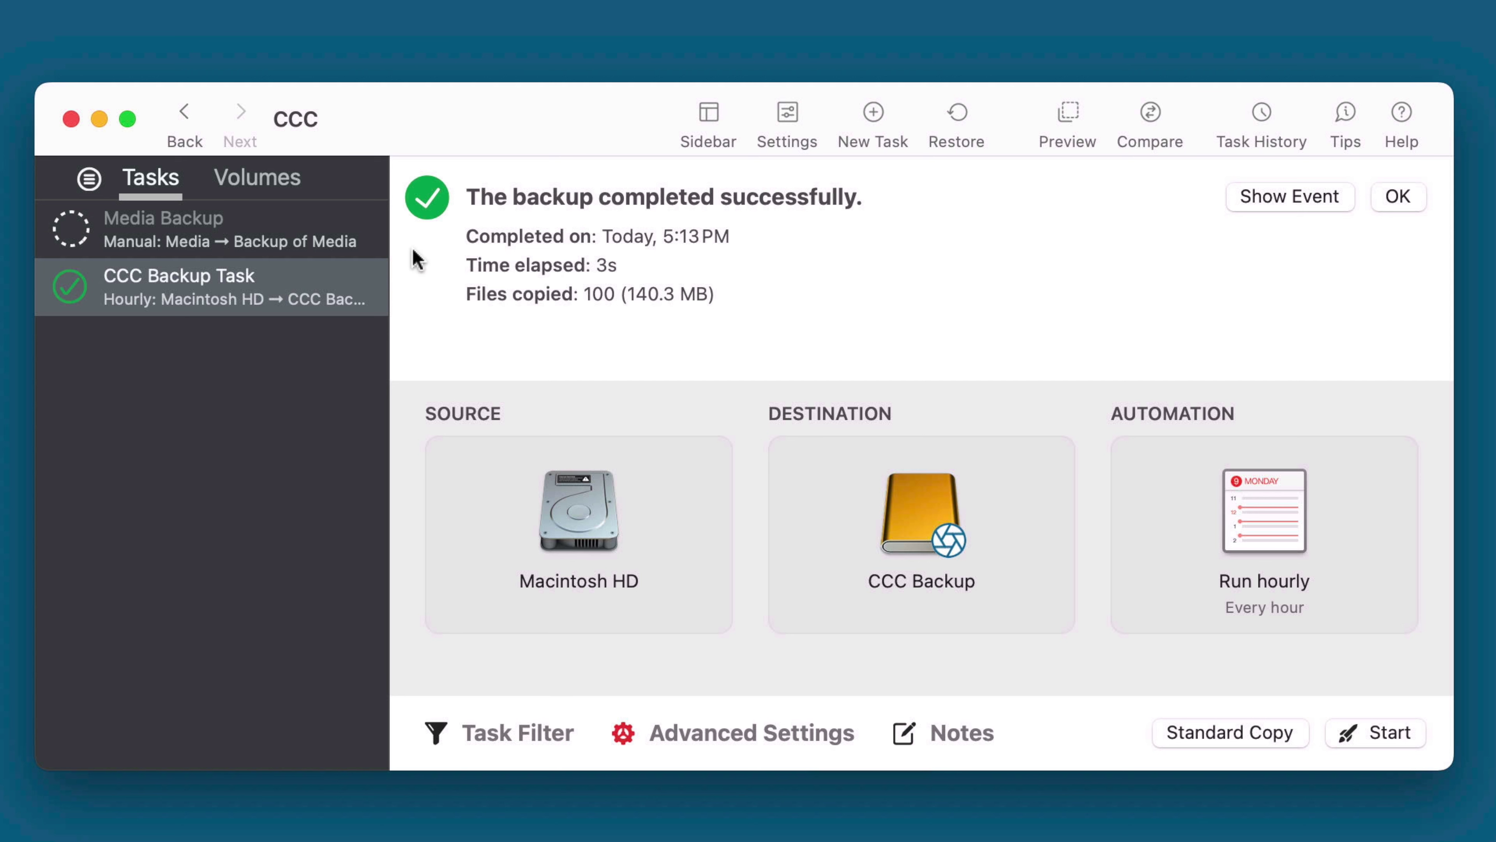
click(324, 230)
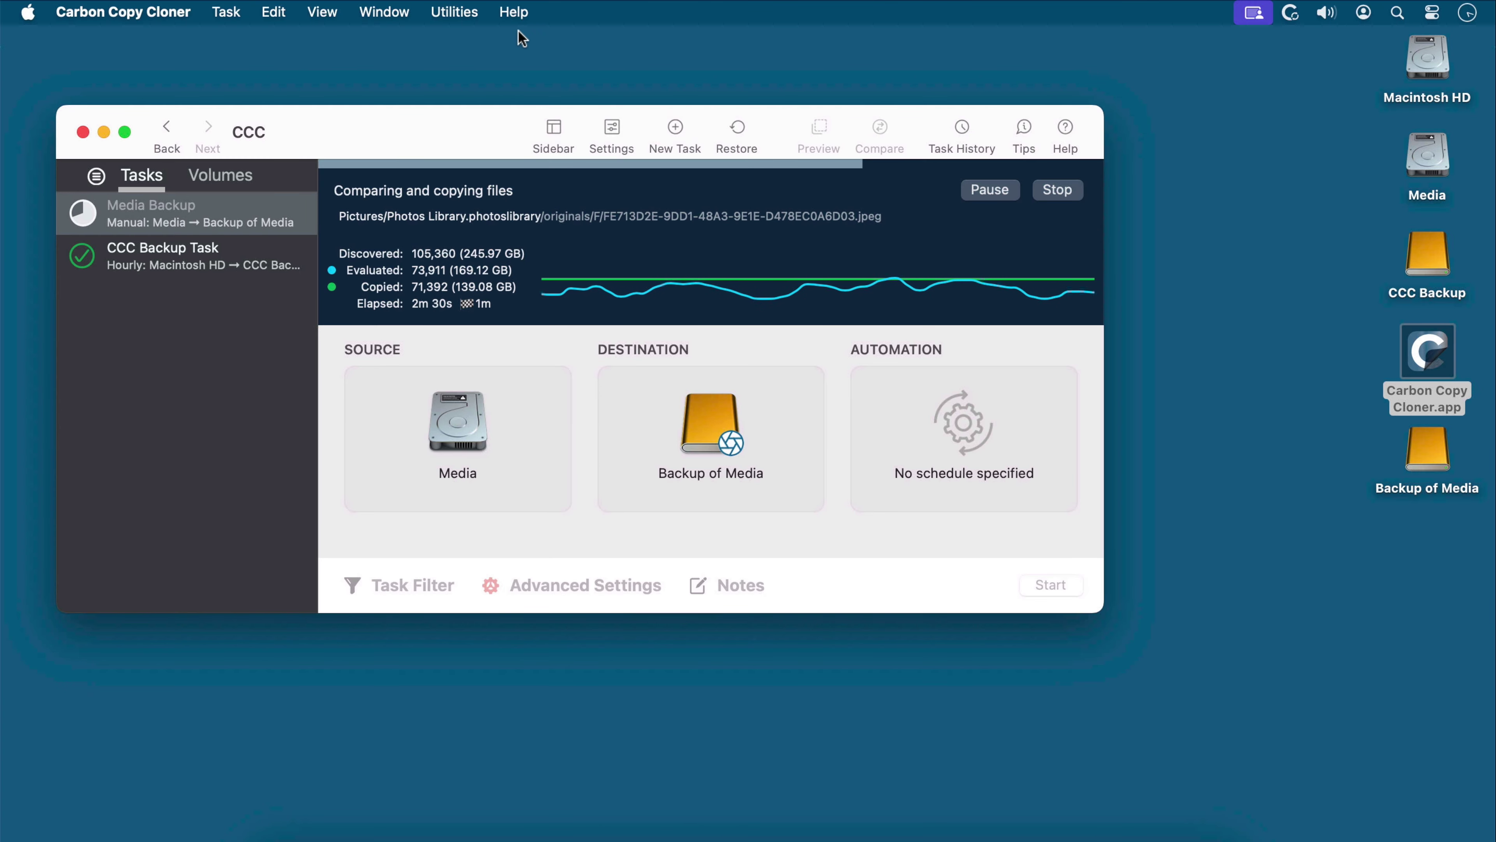
Look up the help options for asking a question about CCC.
click(513, 12)
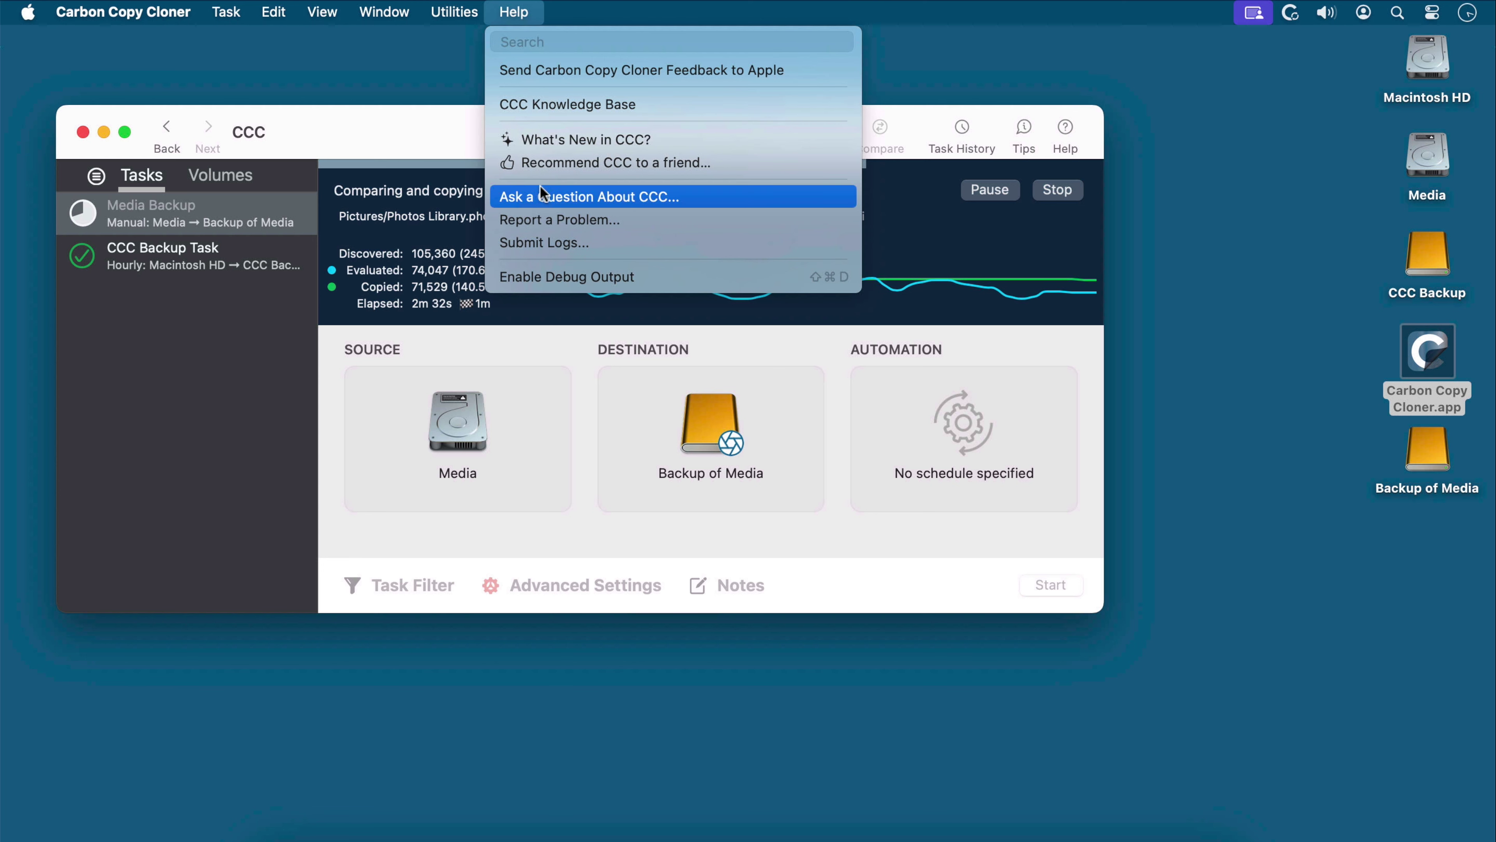